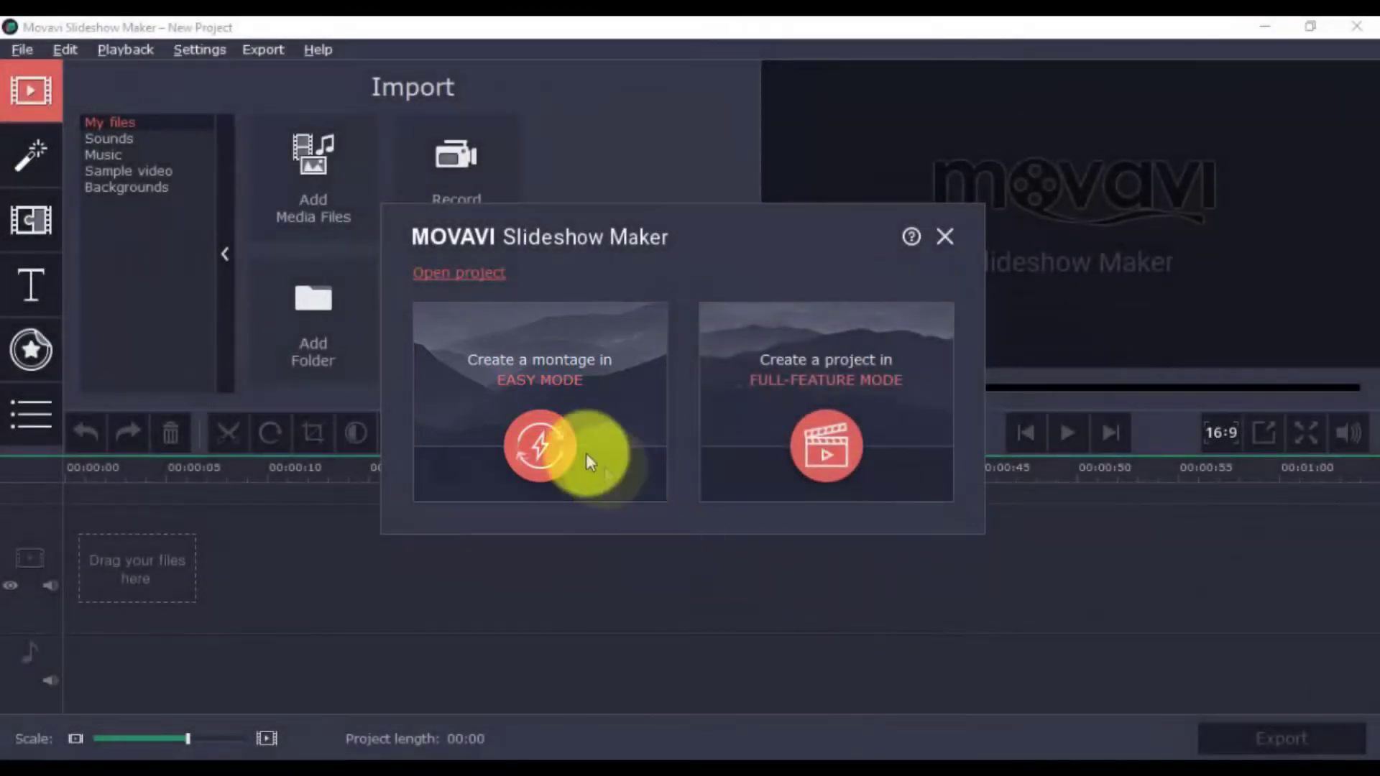
# - Begin an Easy Mode montage, add the Bright Future track, and choose Crossfade transitions
pyautogui.click(550, 431)
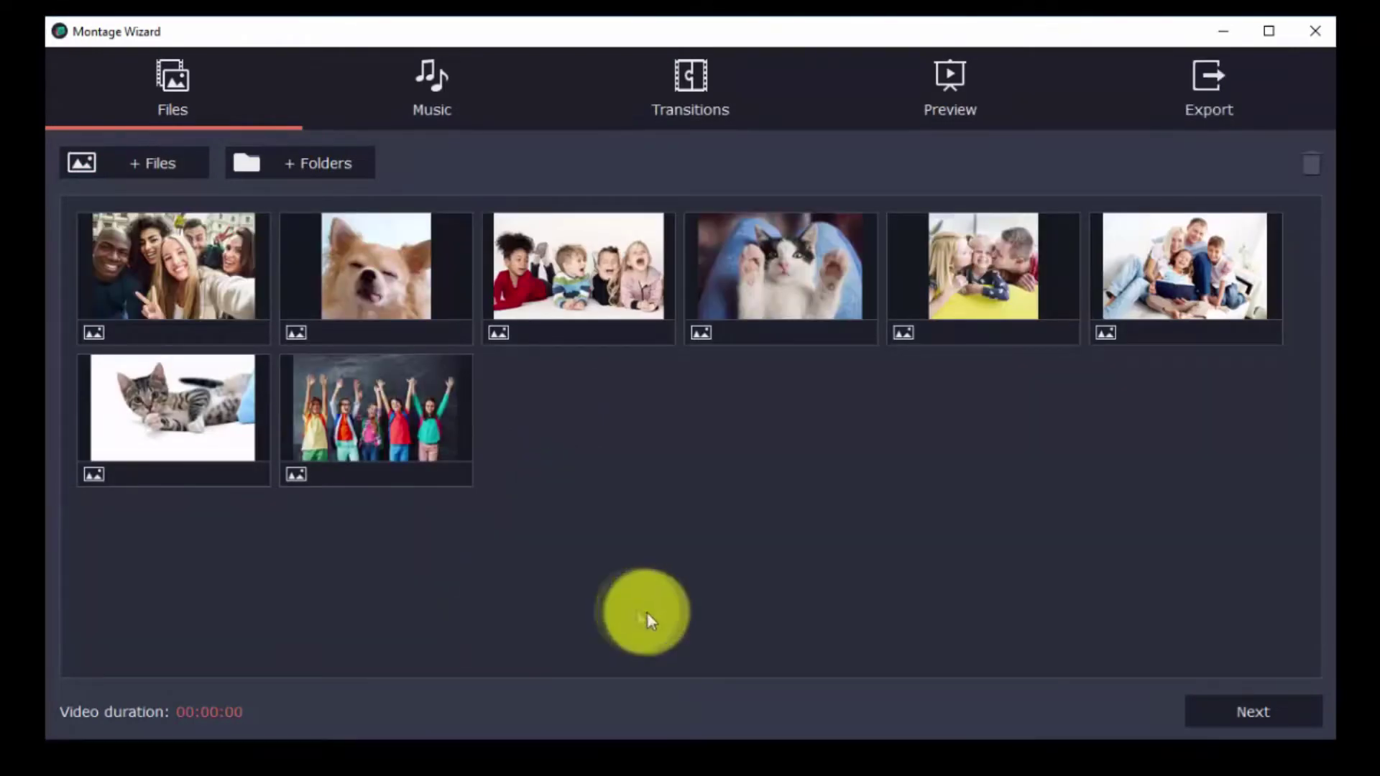
pyautogui.click(1228, 705)
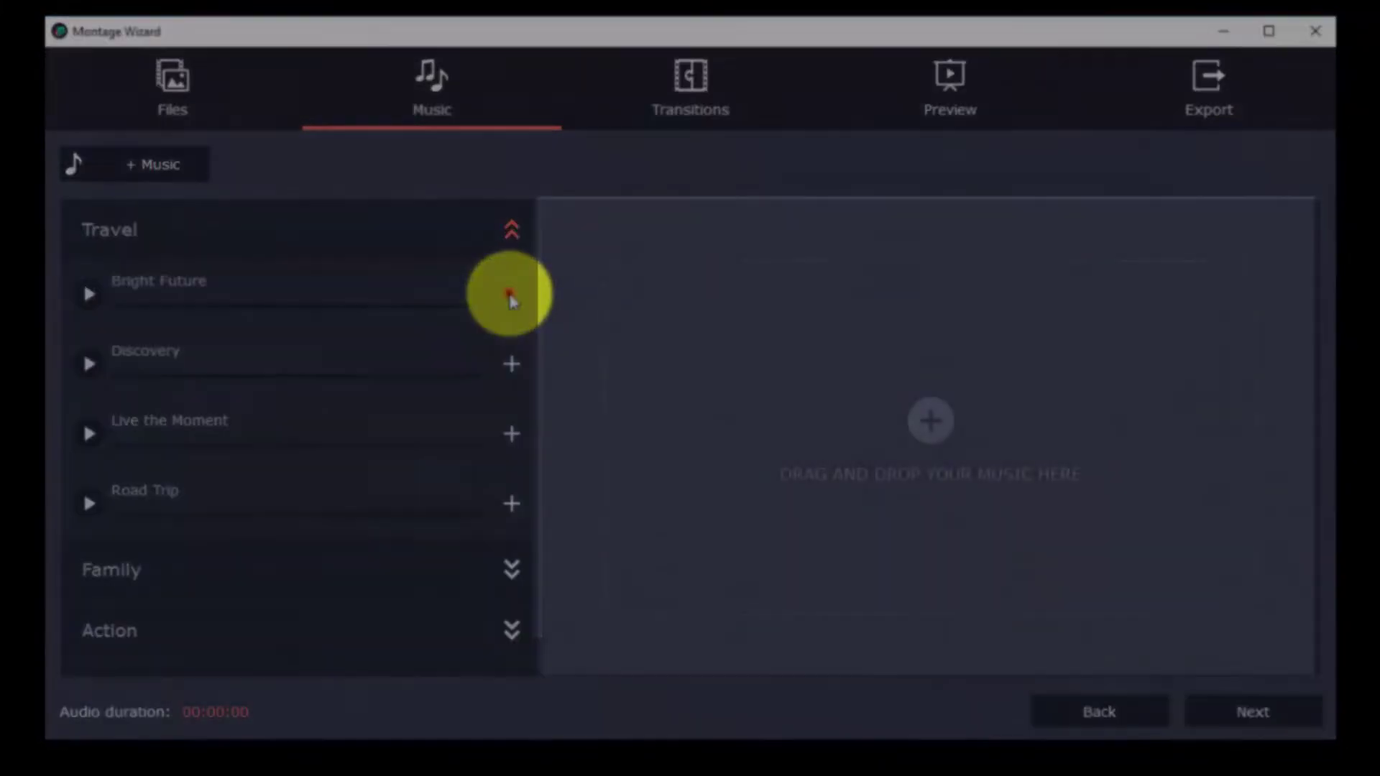
pyautogui.click(512, 294)
pyautogui.click(1229, 710)
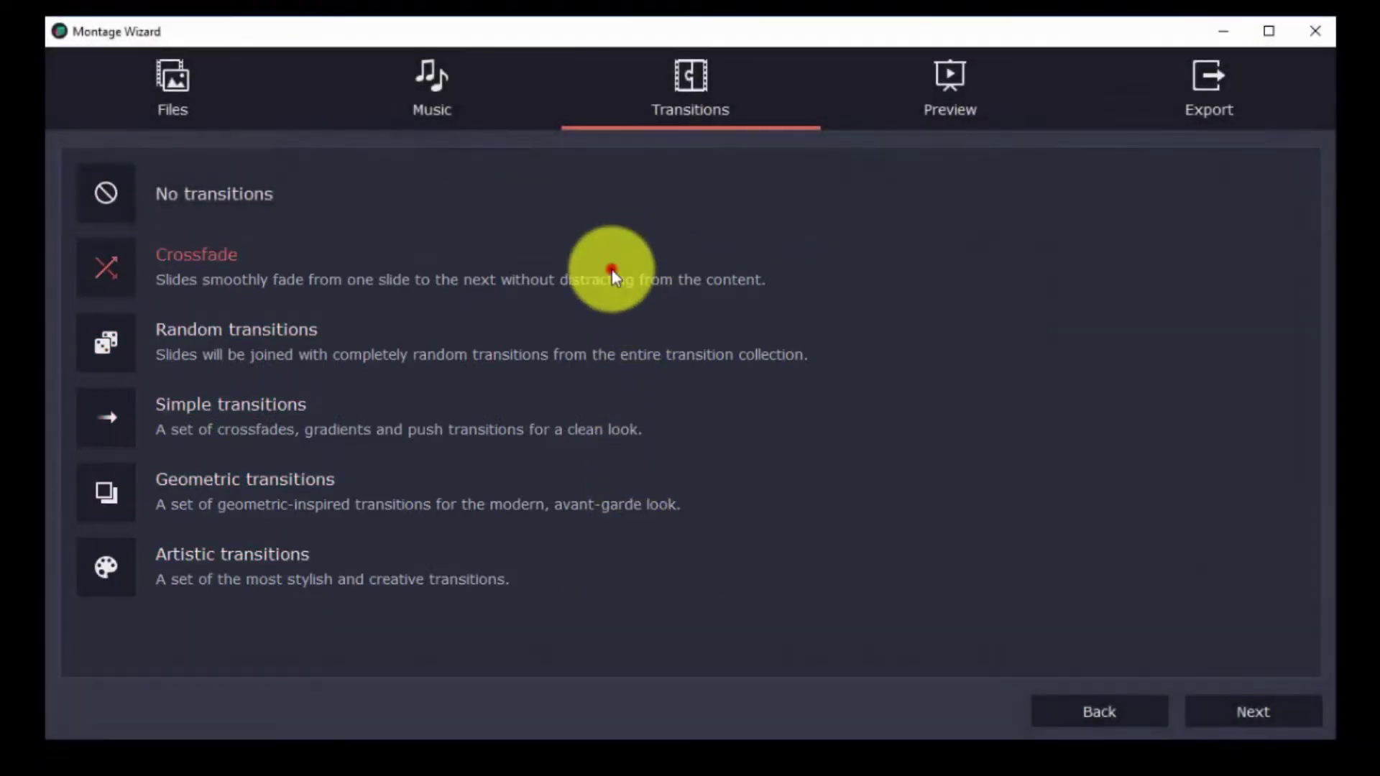
pyautogui.click(613, 271)
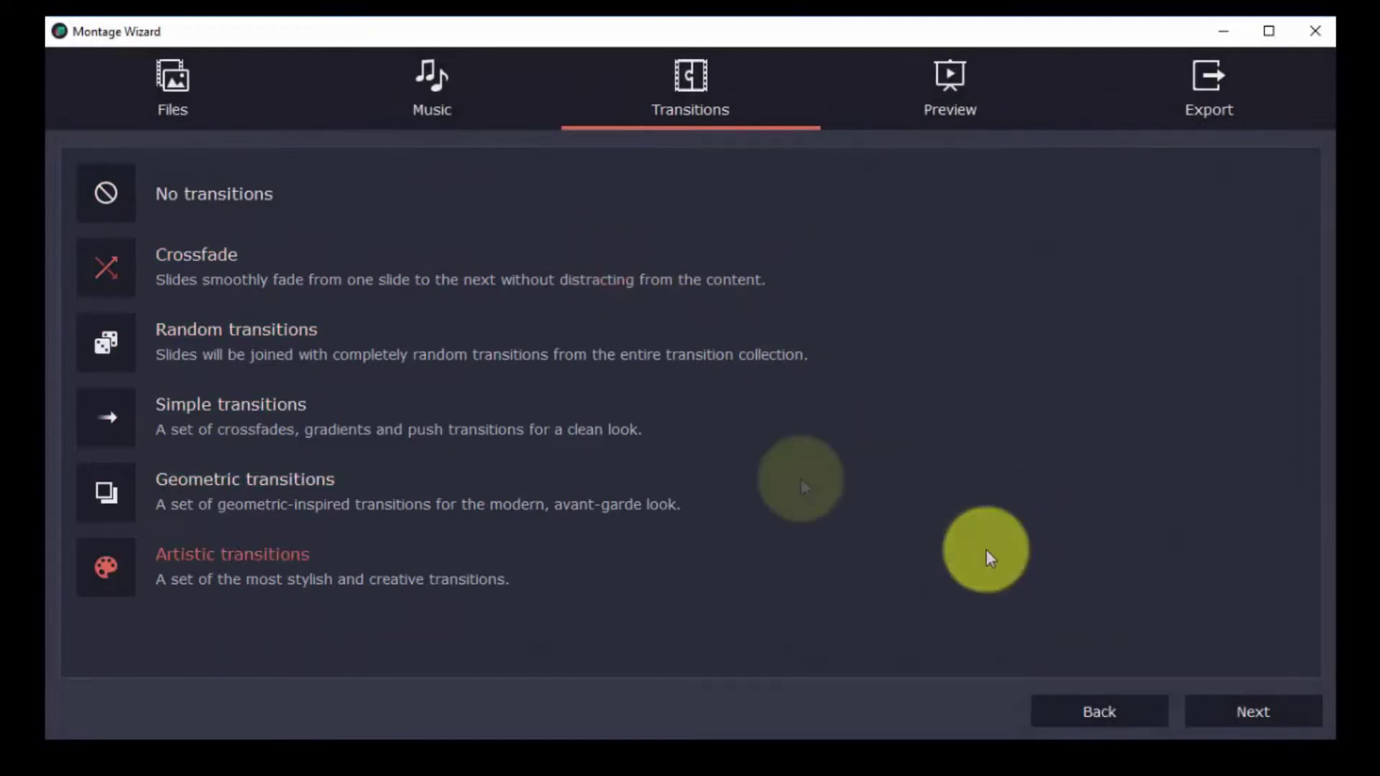
# - Play the montage in the wizard's Preview step, then advance to Export
pyautogui.click(1248, 723)
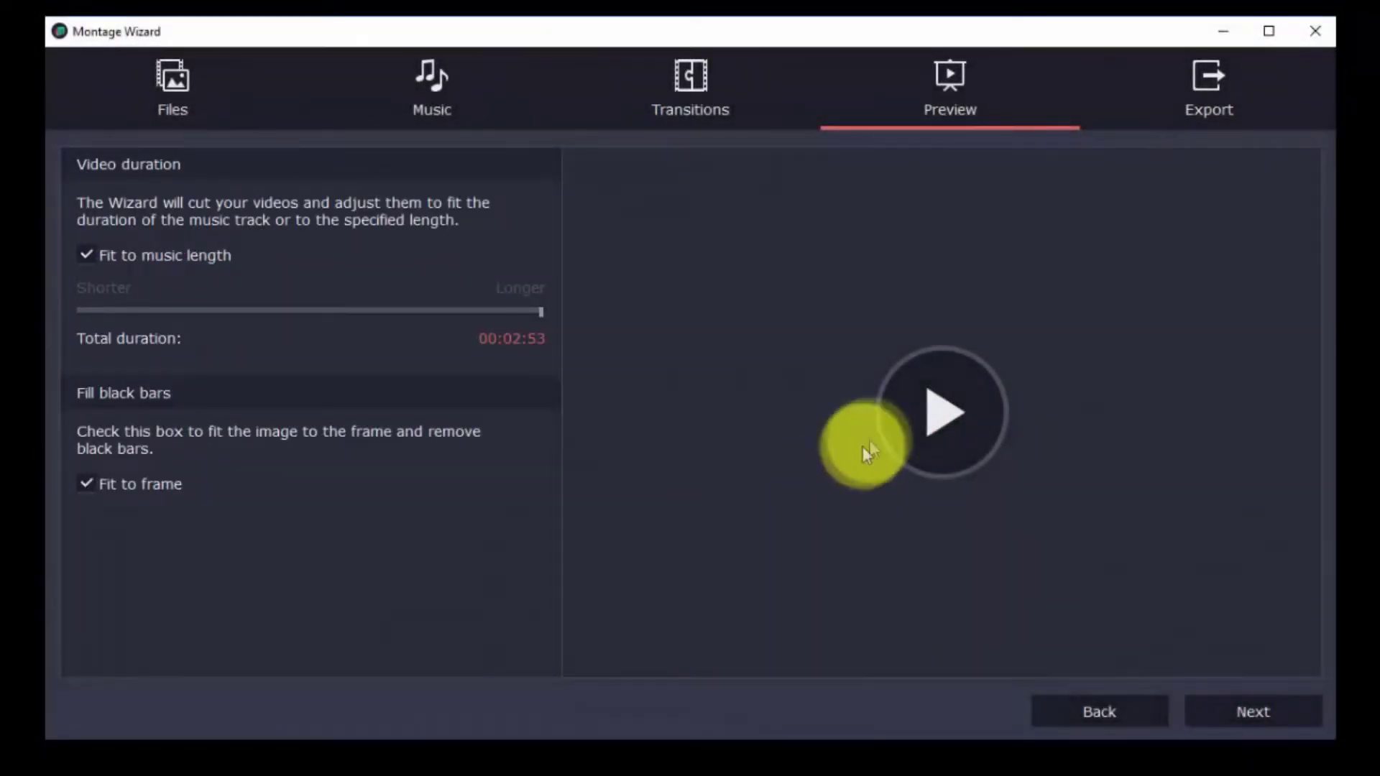
pyautogui.click(917, 416)
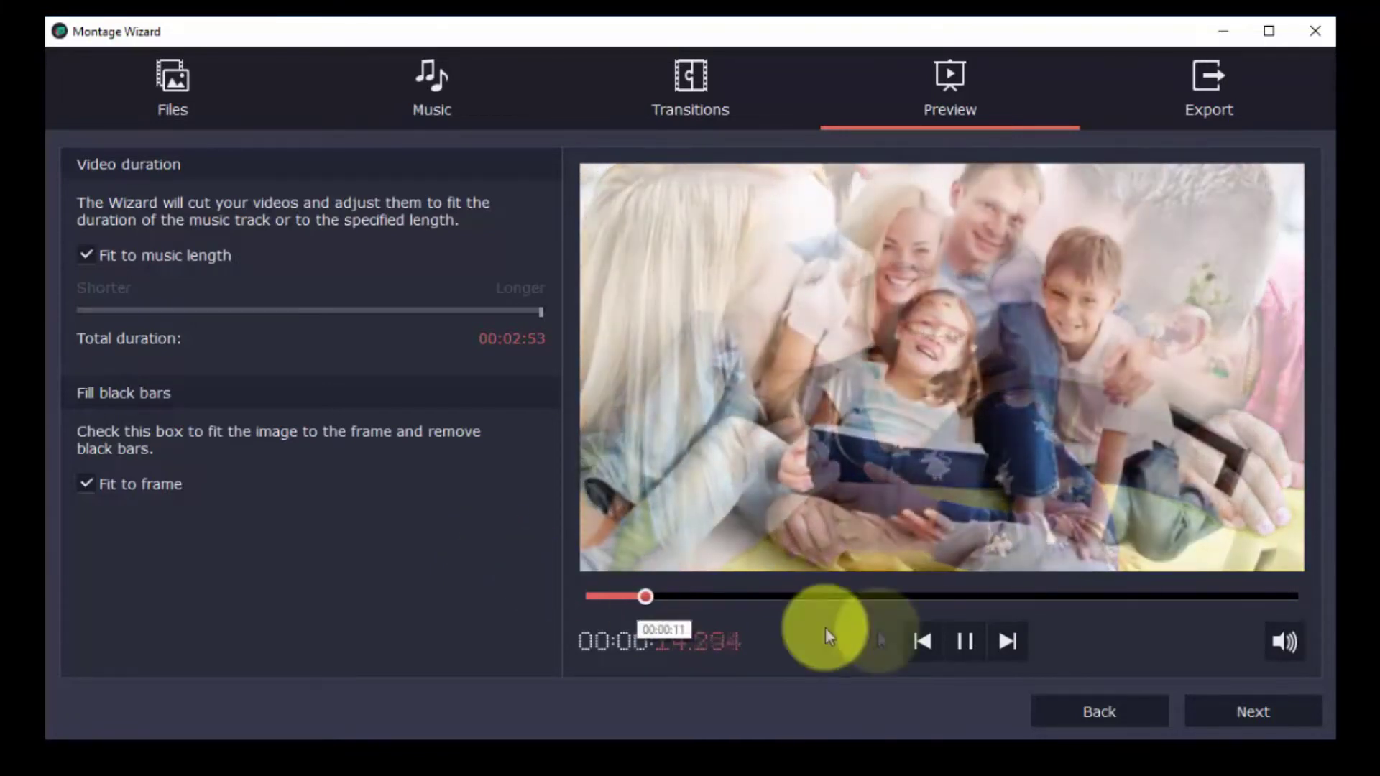
pyautogui.click(1259, 704)
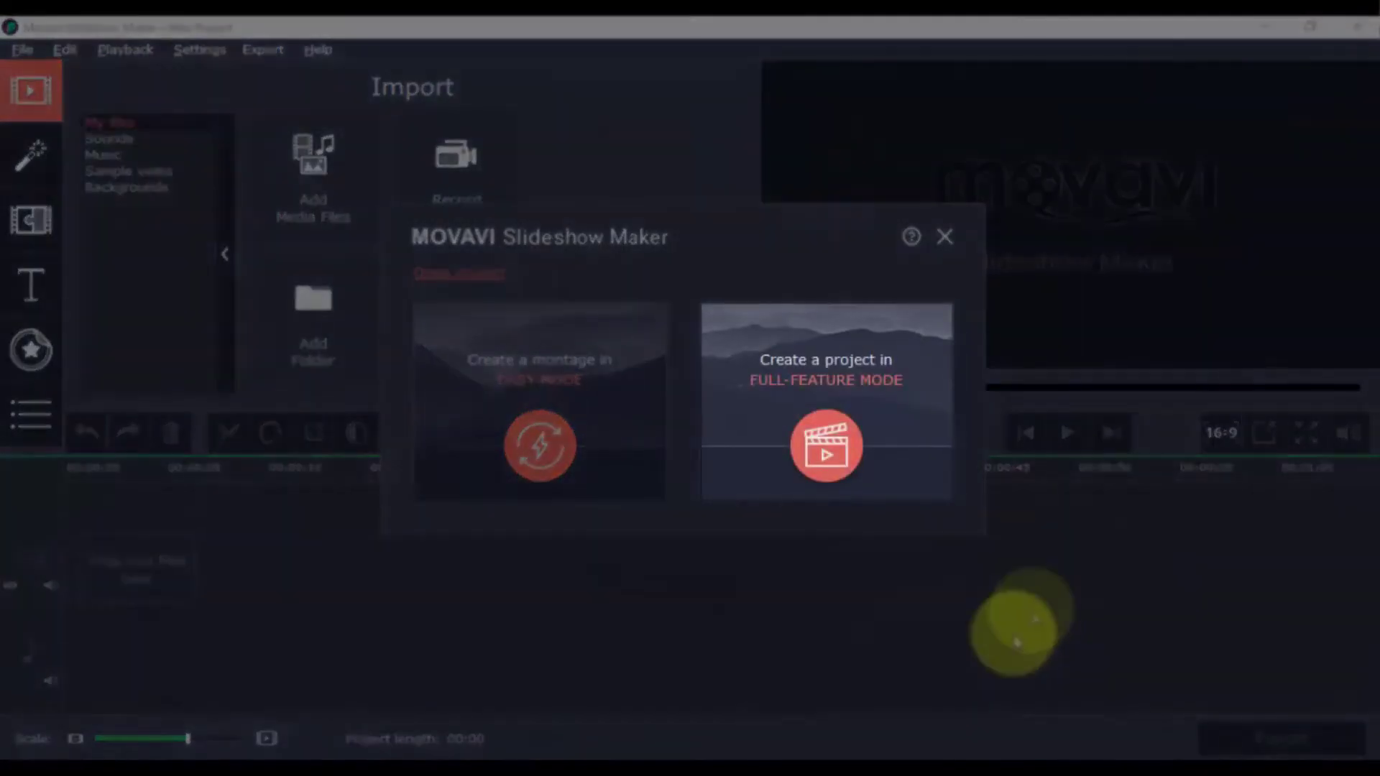
# - Start a Full-Feature project, import photos 1.jpg–8.jpg, and try widening the timeline scale
pyautogui.click(828, 460)
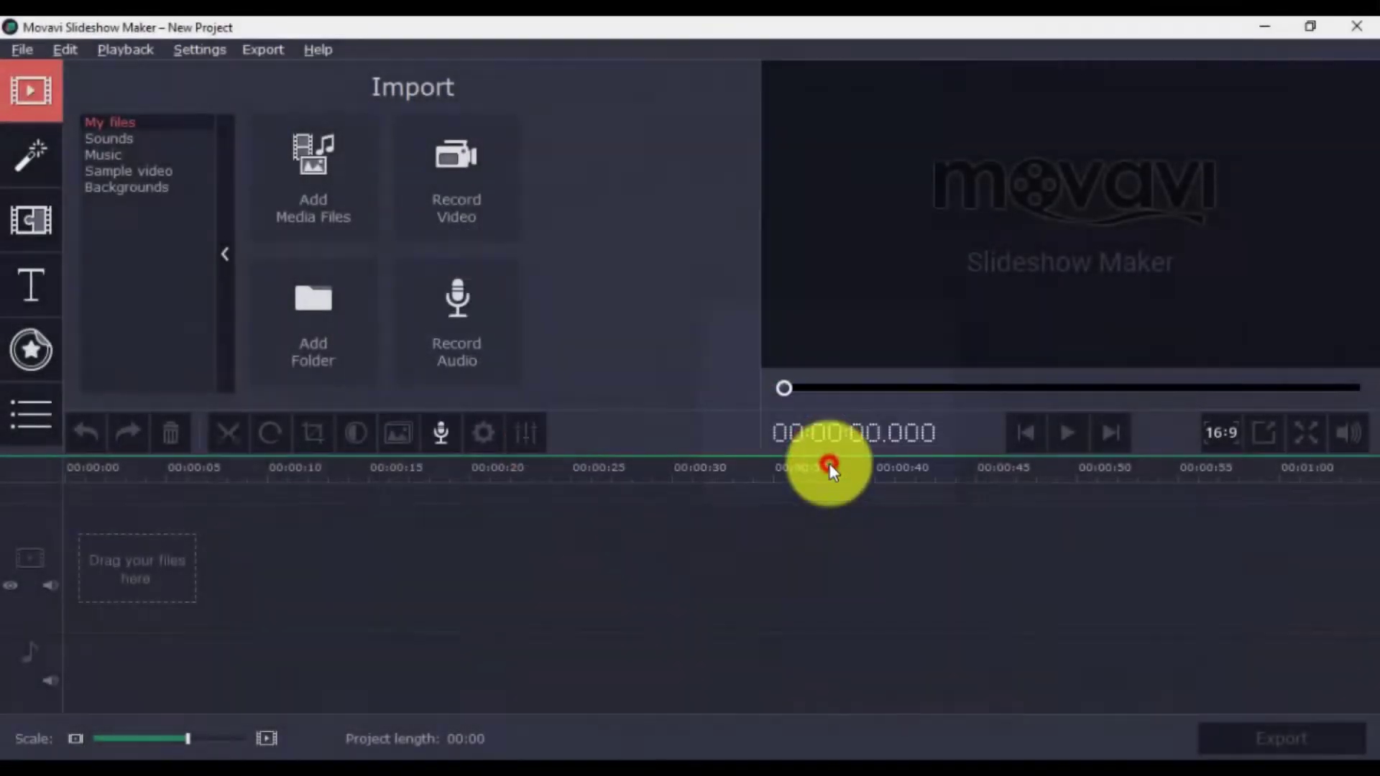
pyautogui.click(316, 173)
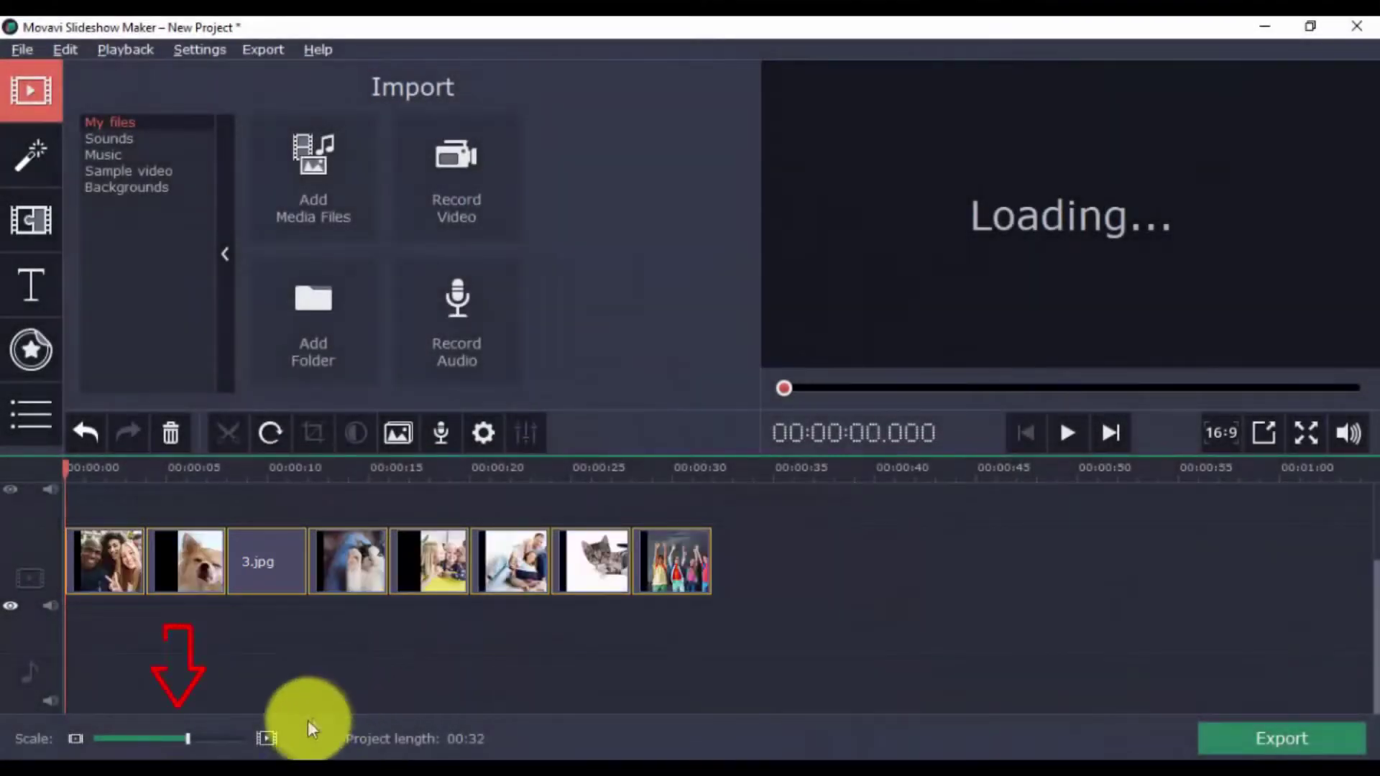
pyautogui.click(267, 738)
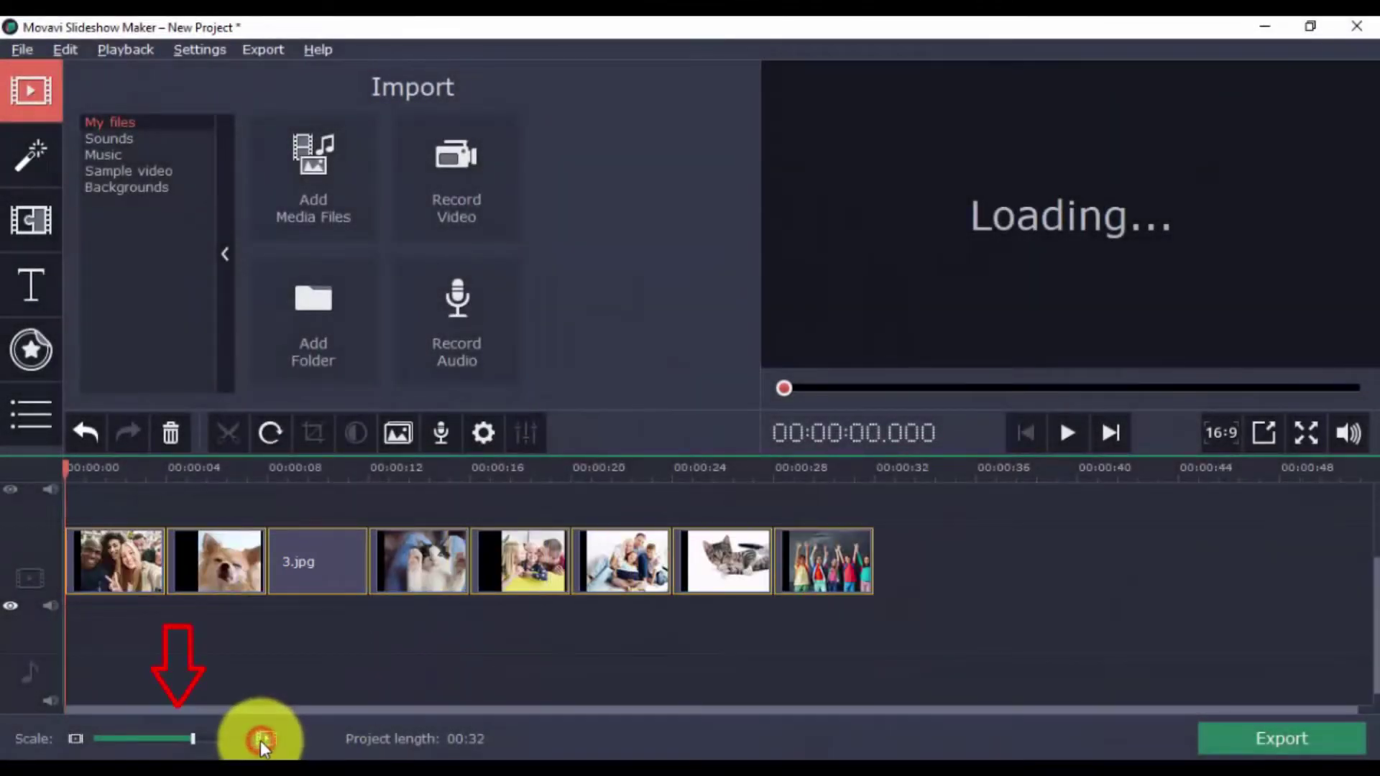
pyautogui.click(75, 739)
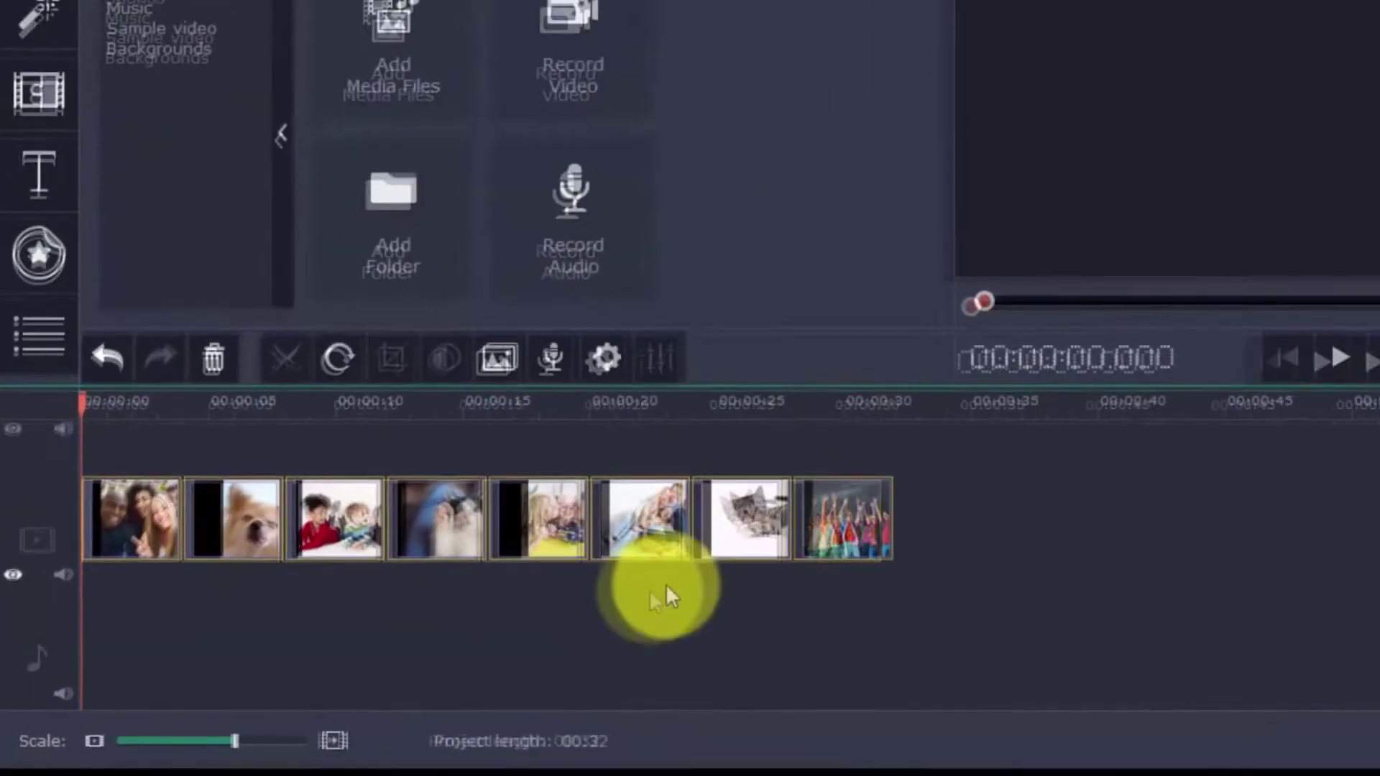
# - Undo a trial lengthening of the last clip, then move the kitten clip after the kids group photo
pyautogui.click(678, 562)
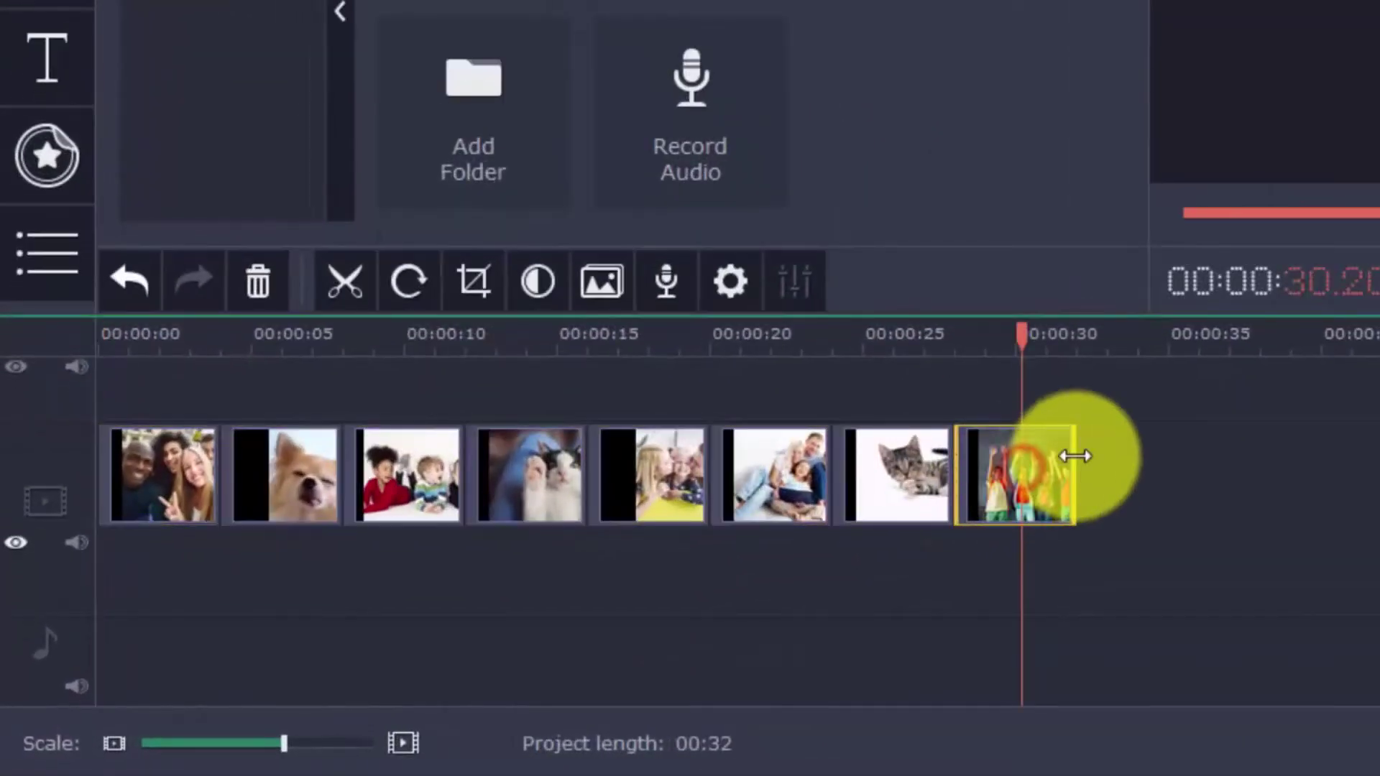
pyautogui.moveTo(1075, 455); pyautogui.dragTo(1195, 449)
pyautogui.hotkey('ctrl', 'z')
pyautogui.click(913, 477)
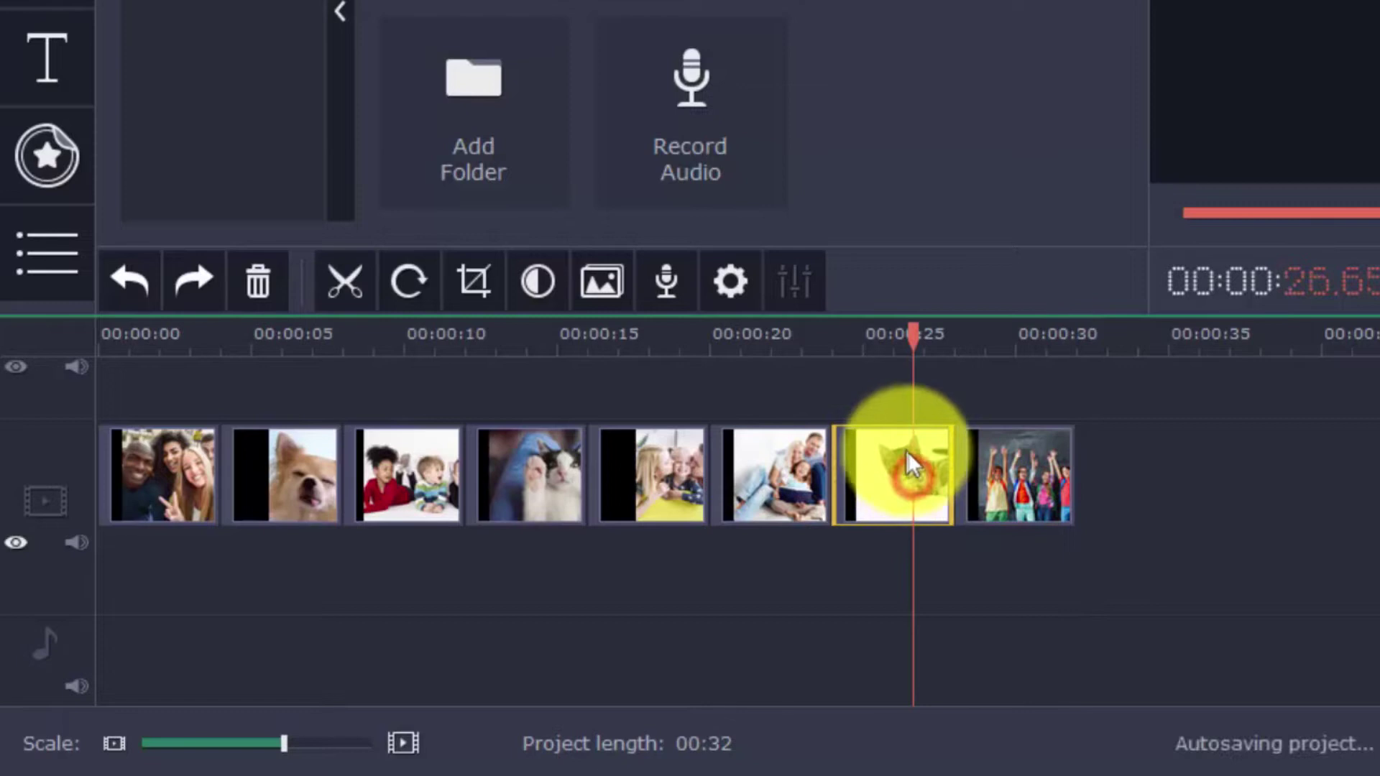
pyautogui.moveTo(889, 452); pyautogui.dragTo(1084, 470)
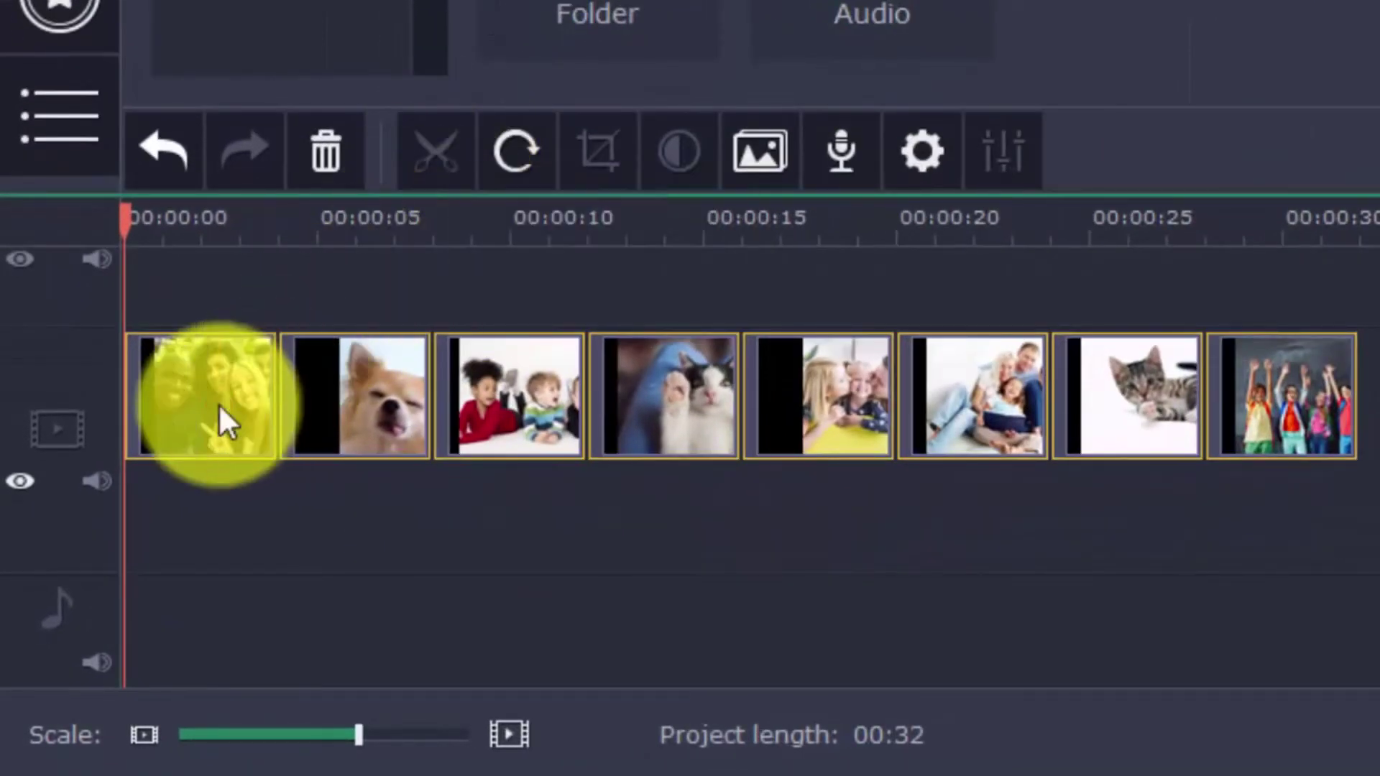
pyautogui.click(218, 403)
pyautogui.click(434, 167)
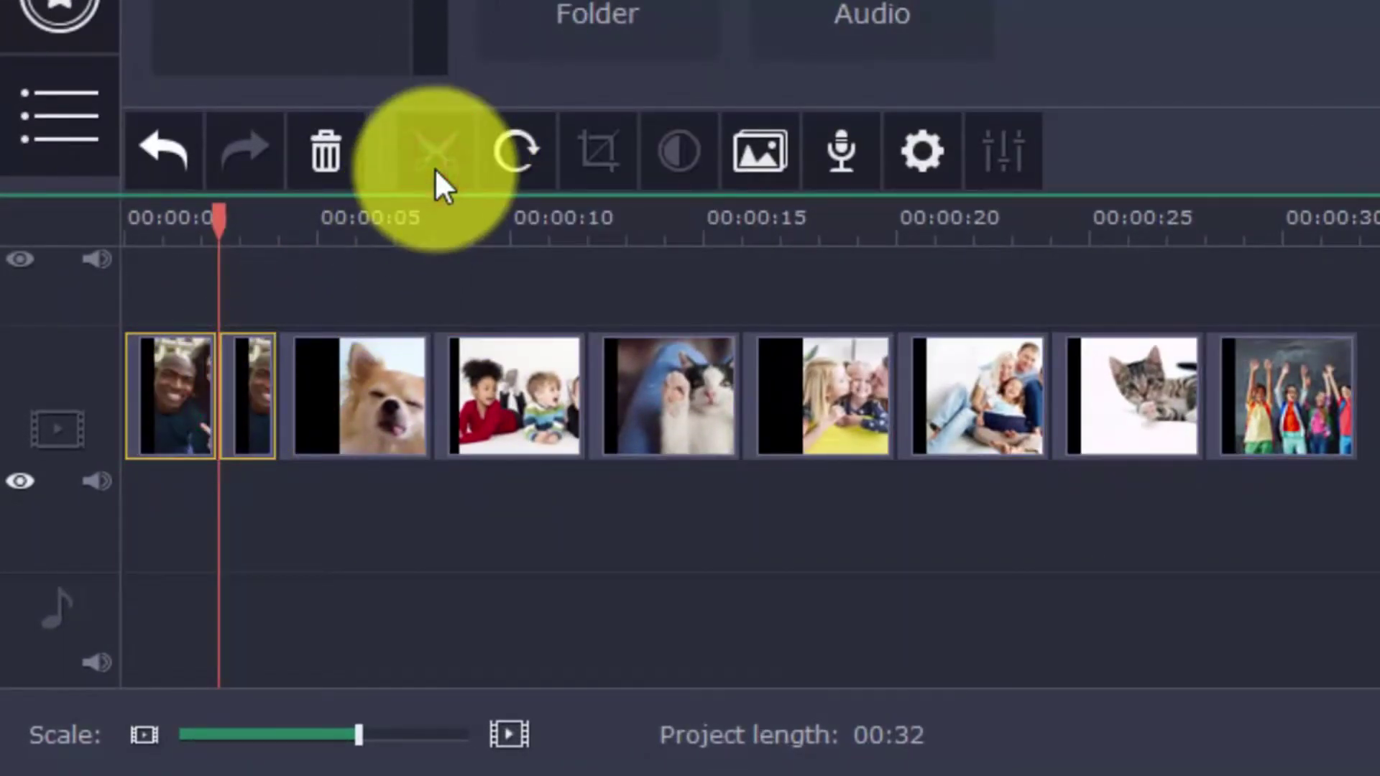
pyautogui.click(506, 147)
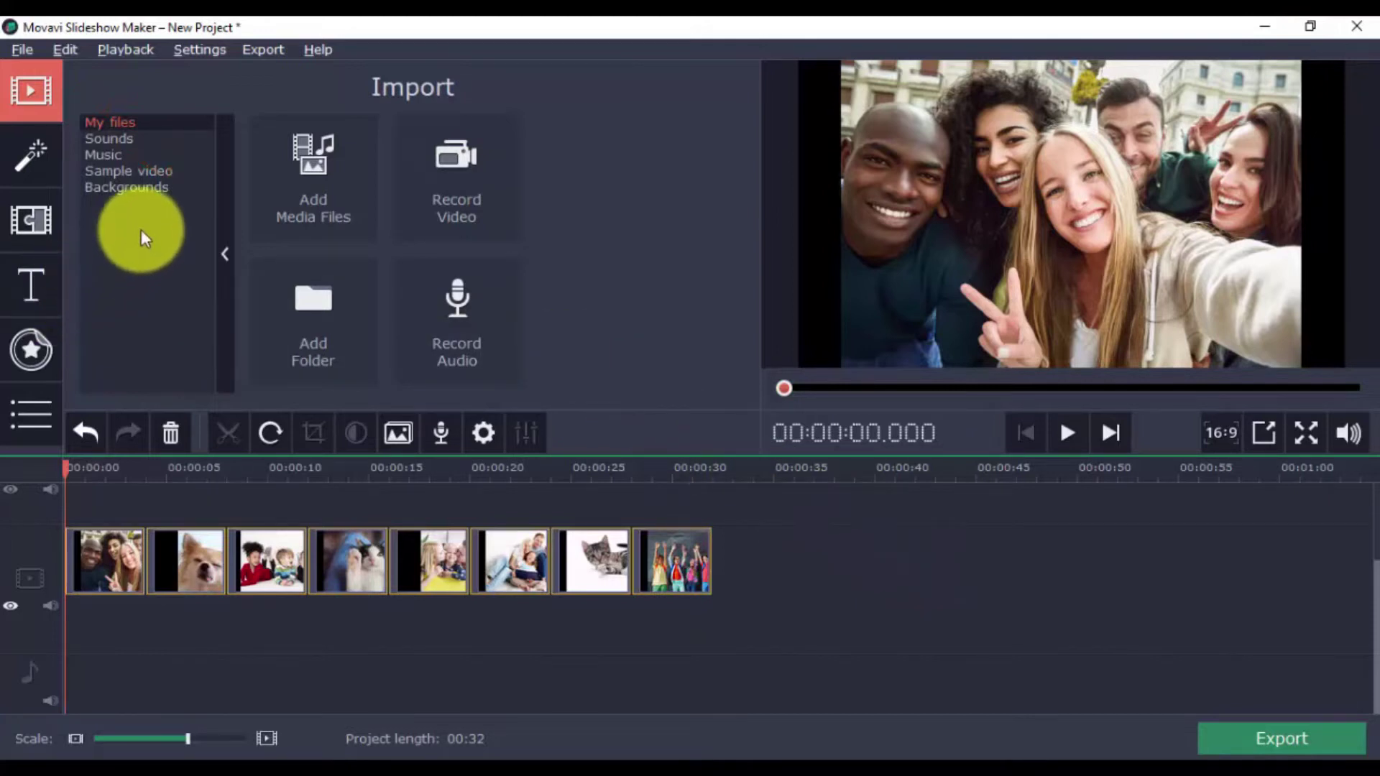
# - Drop Bright Future from the music library onto the audio track and lower its volume line
pyautogui.click(112, 154)
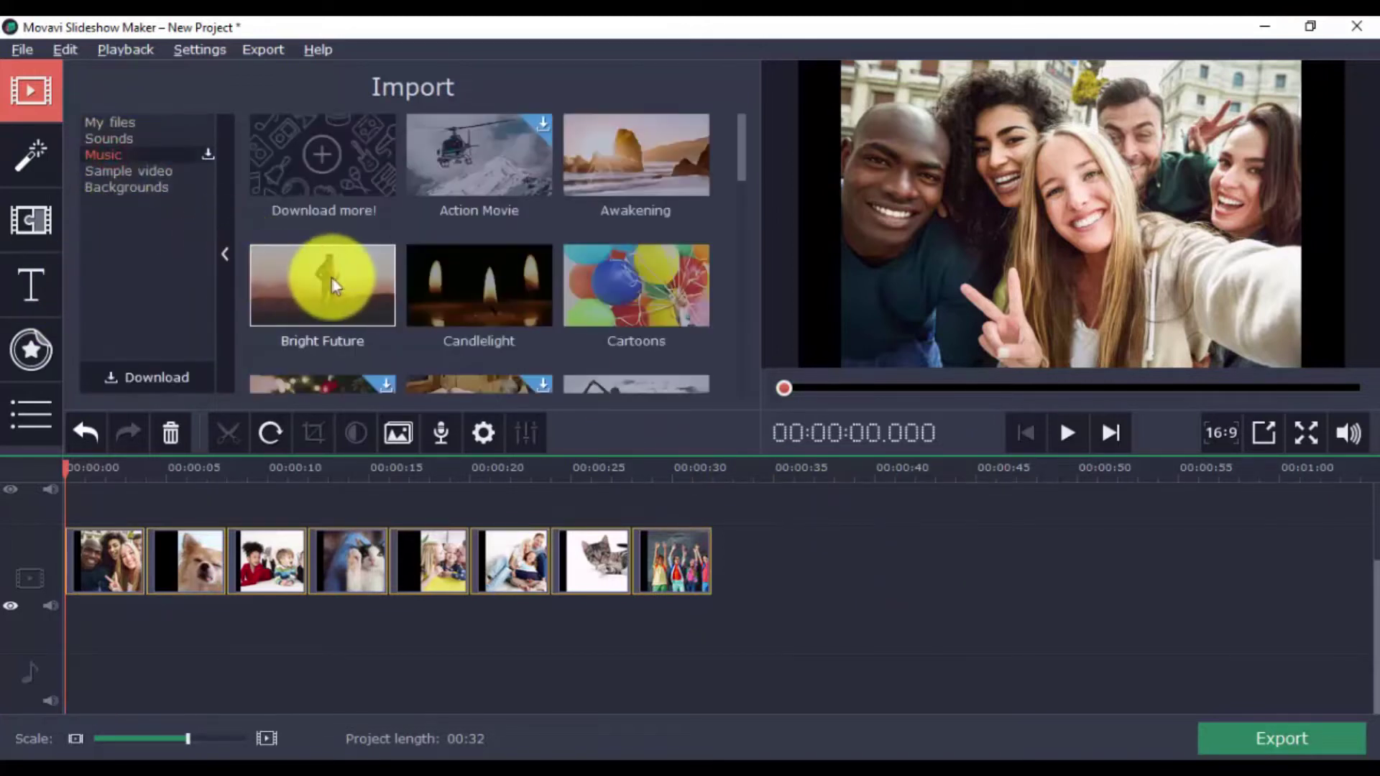
pyautogui.moveTo(334, 279); pyautogui.dragTo(62, 678)
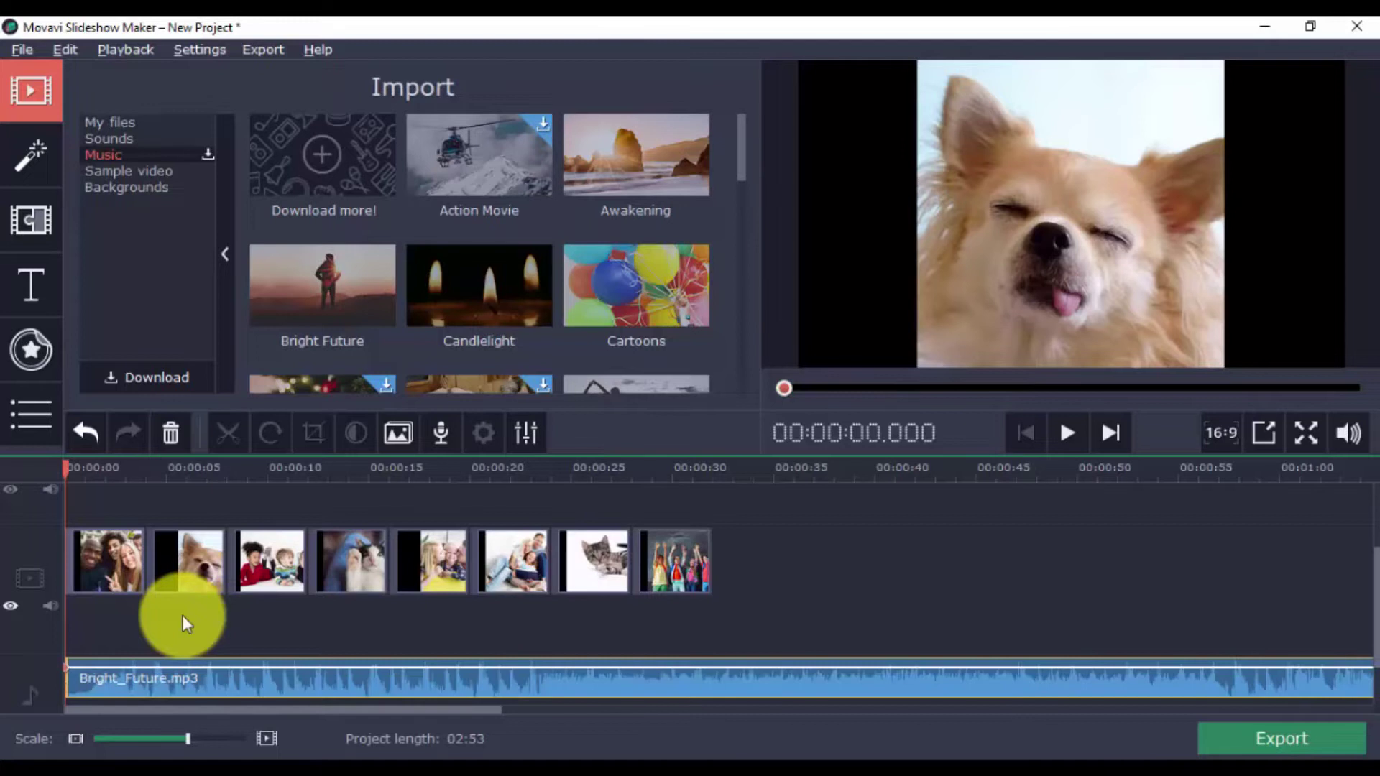
pyautogui.click(23, 50)
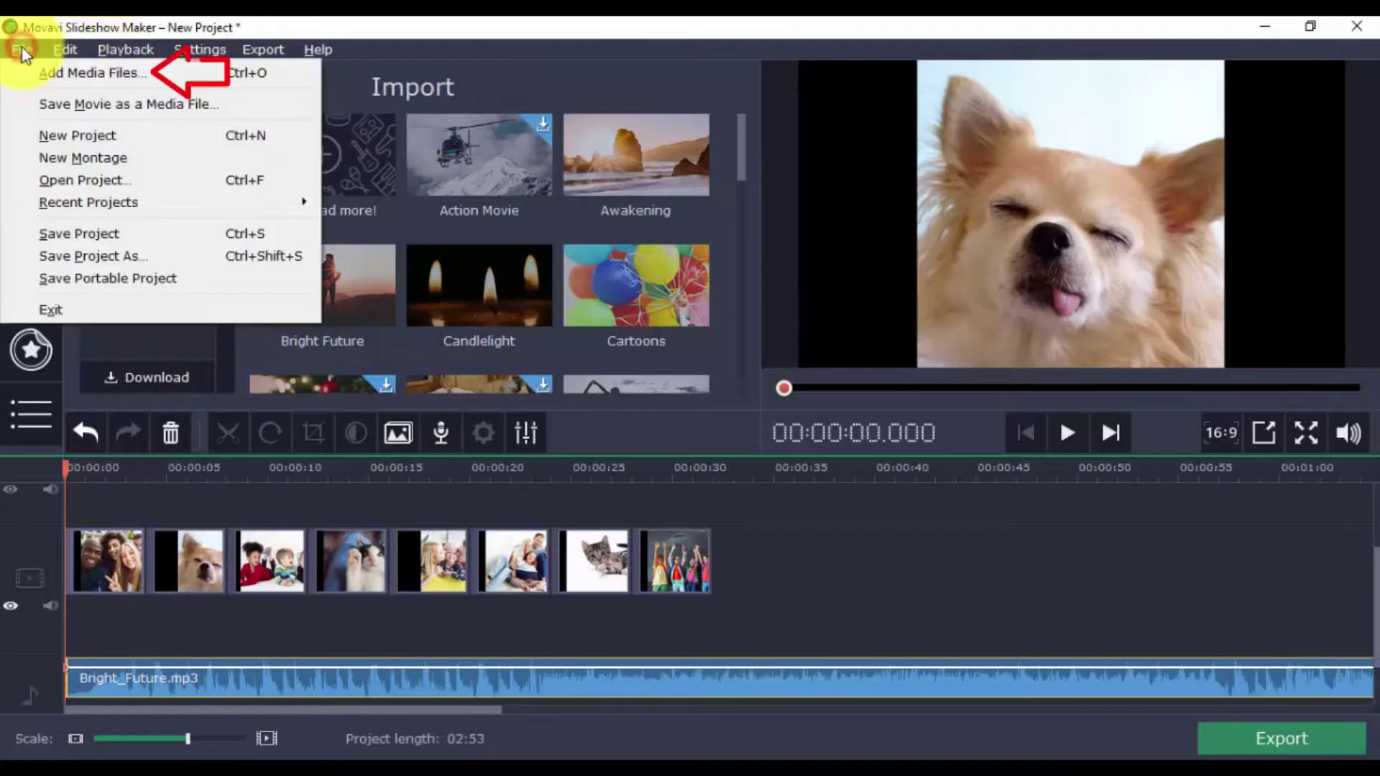
pyautogui.click(209, 518)
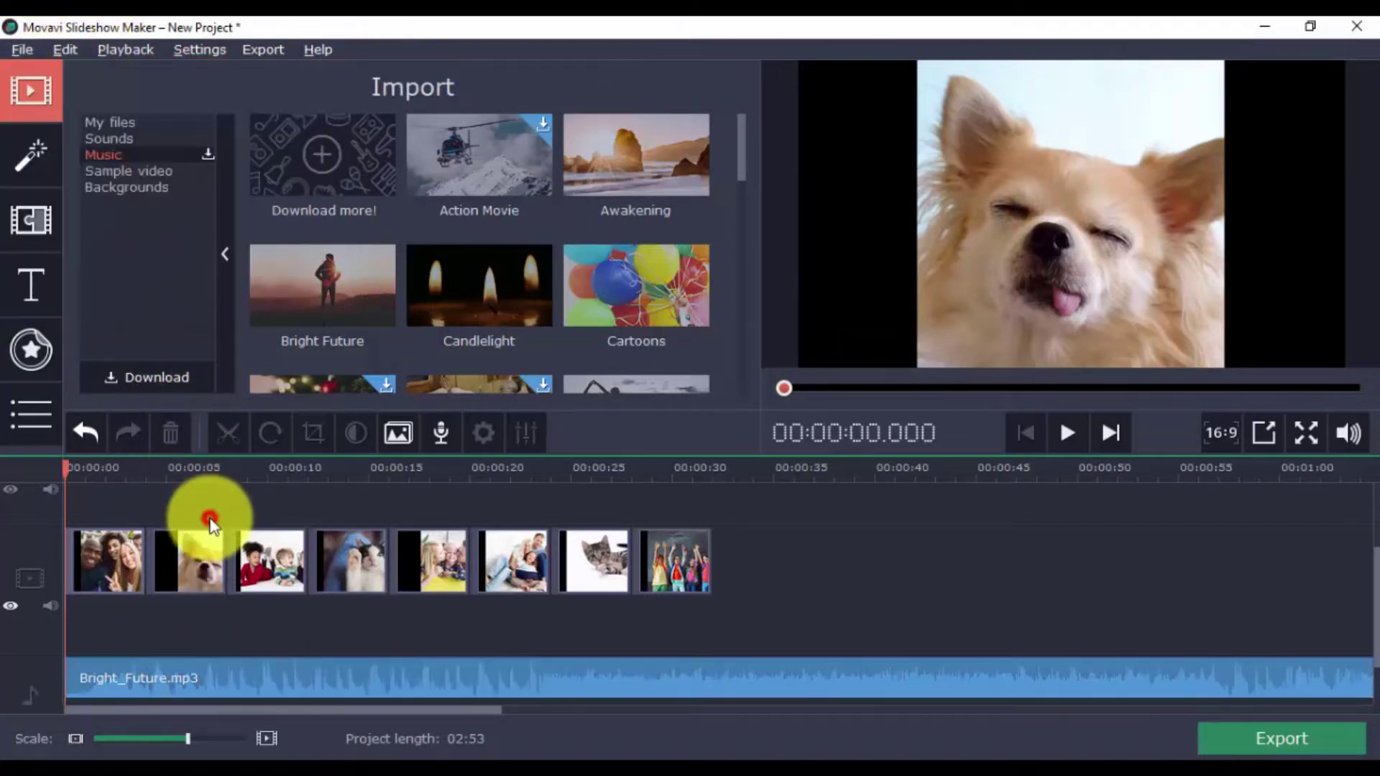
pyautogui.click(235, 688)
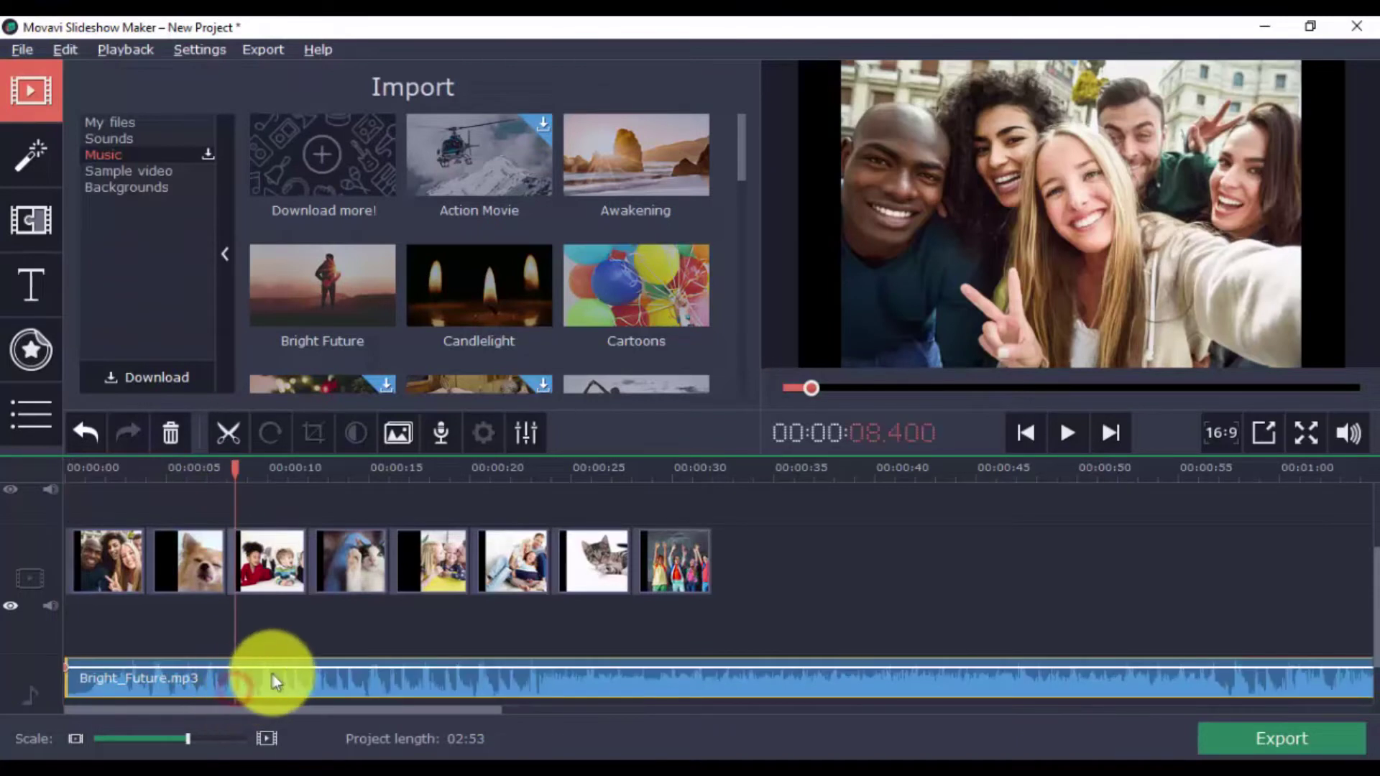
pyautogui.moveTo(276, 667); pyautogui.dragTo(270, 678)
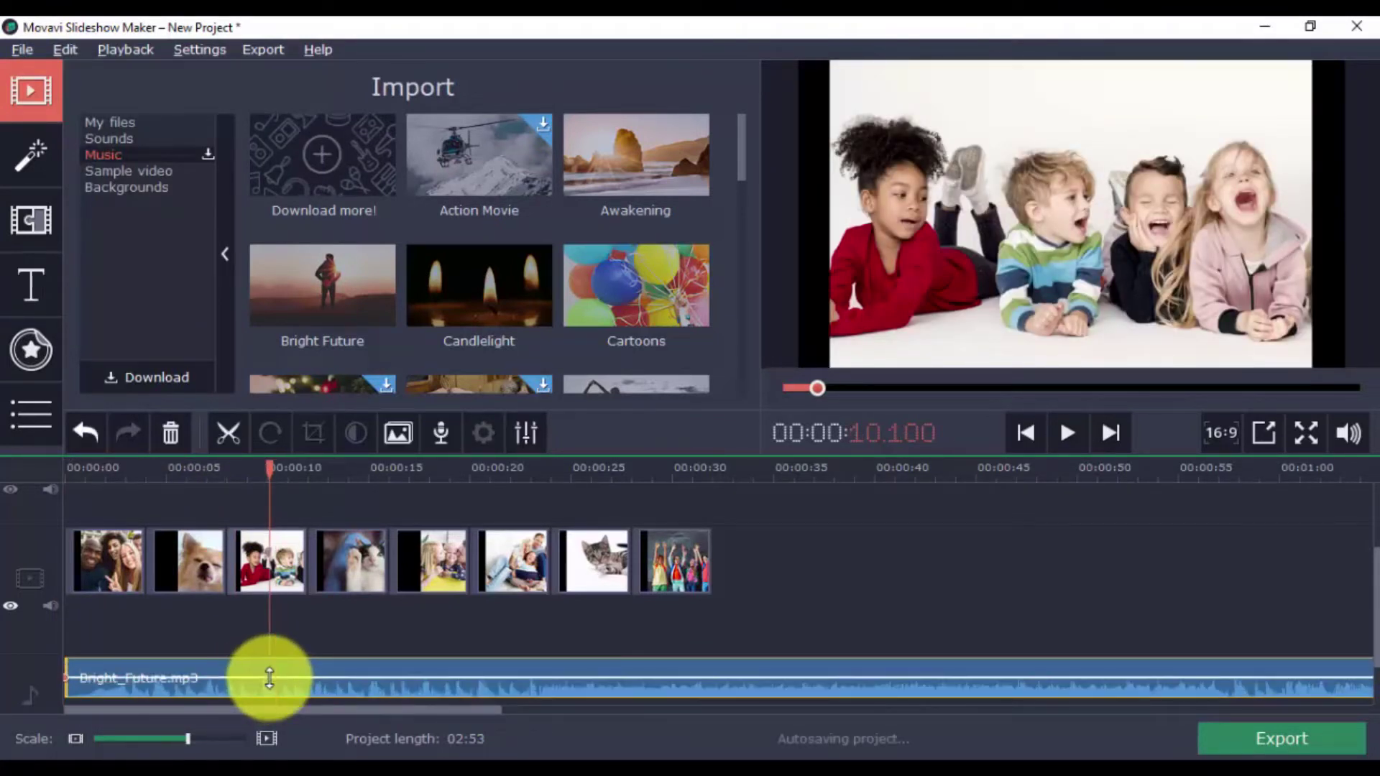
# - Check the music's audio properties with playback, then undo to remove Bright_Future.mp3
pyautogui.click(526, 432)
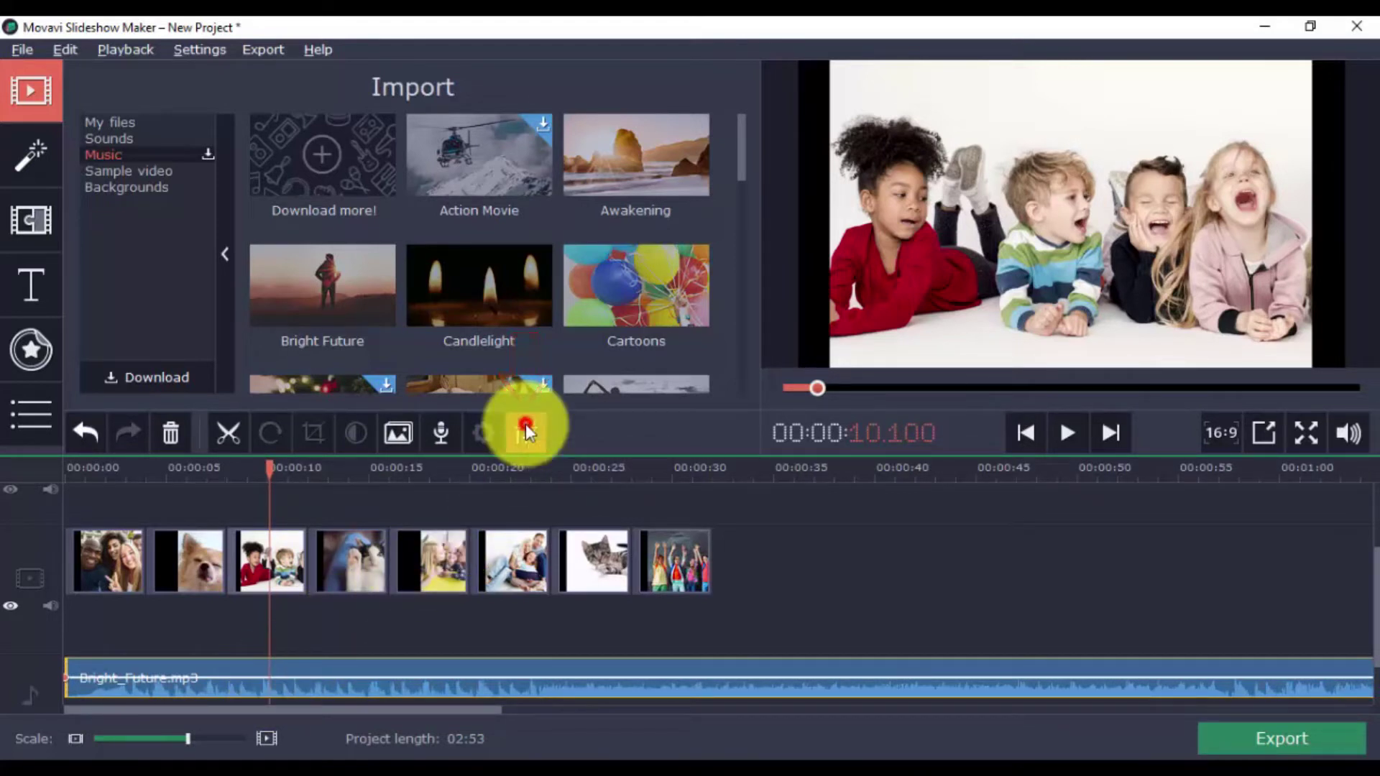
pyautogui.click(1071, 438)
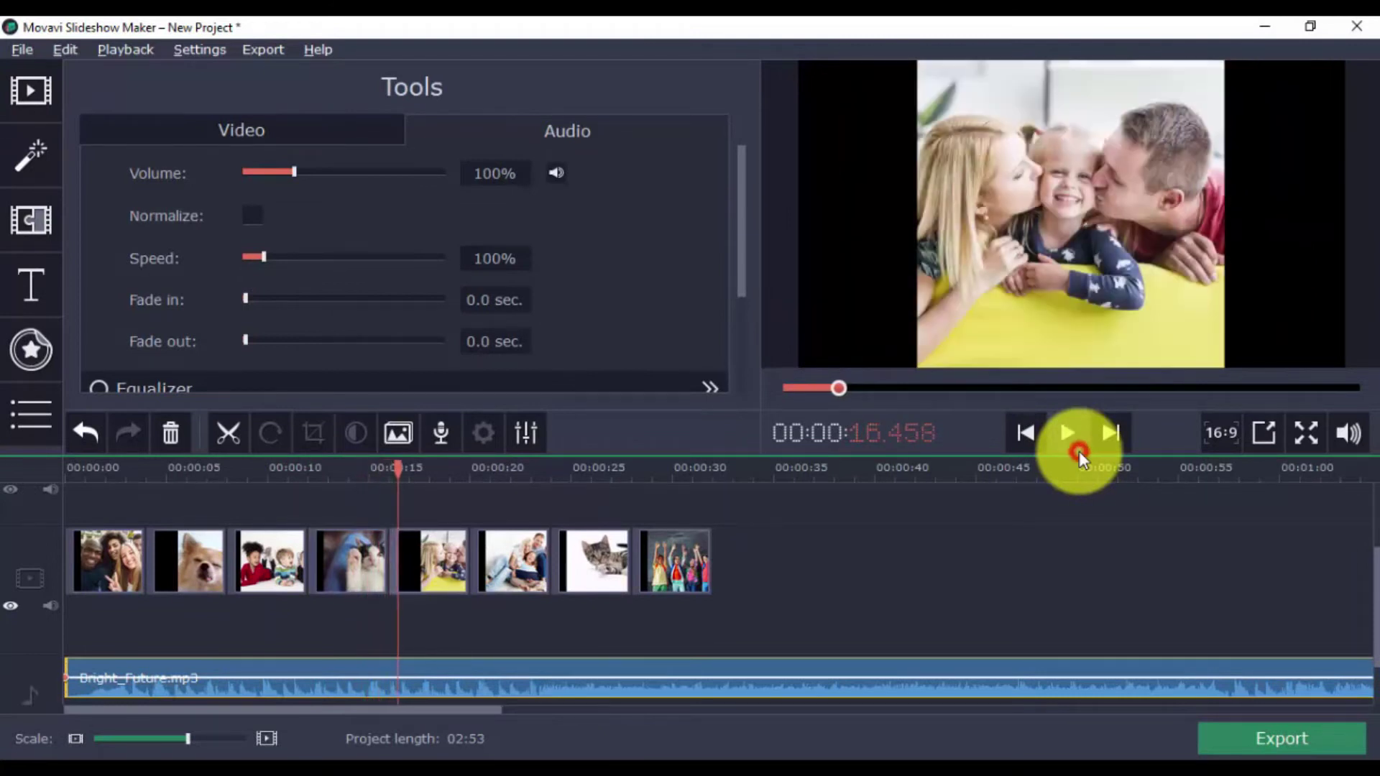
pyautogui.hotkey('ctrl', 'z')
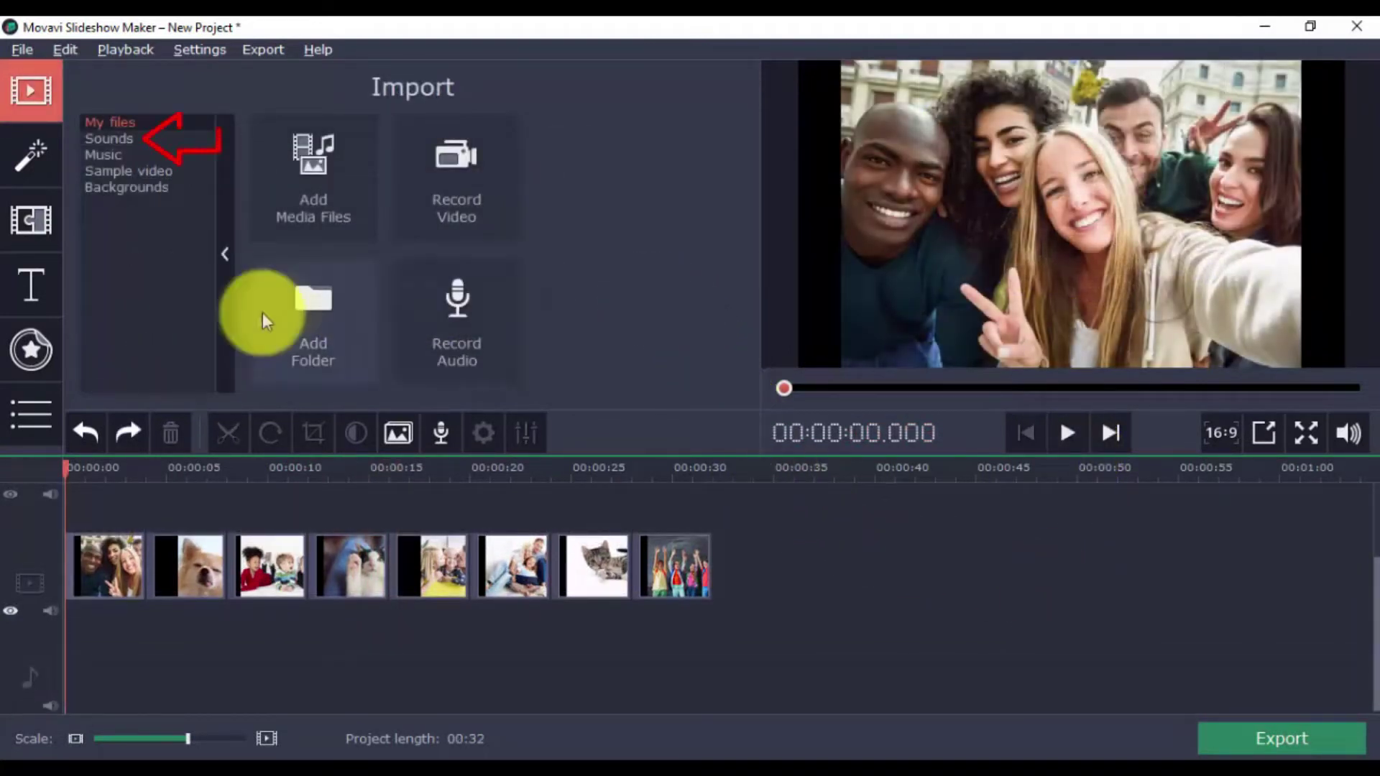
pyautogui.click(115, 138)
pyautogui.click(663, 141)
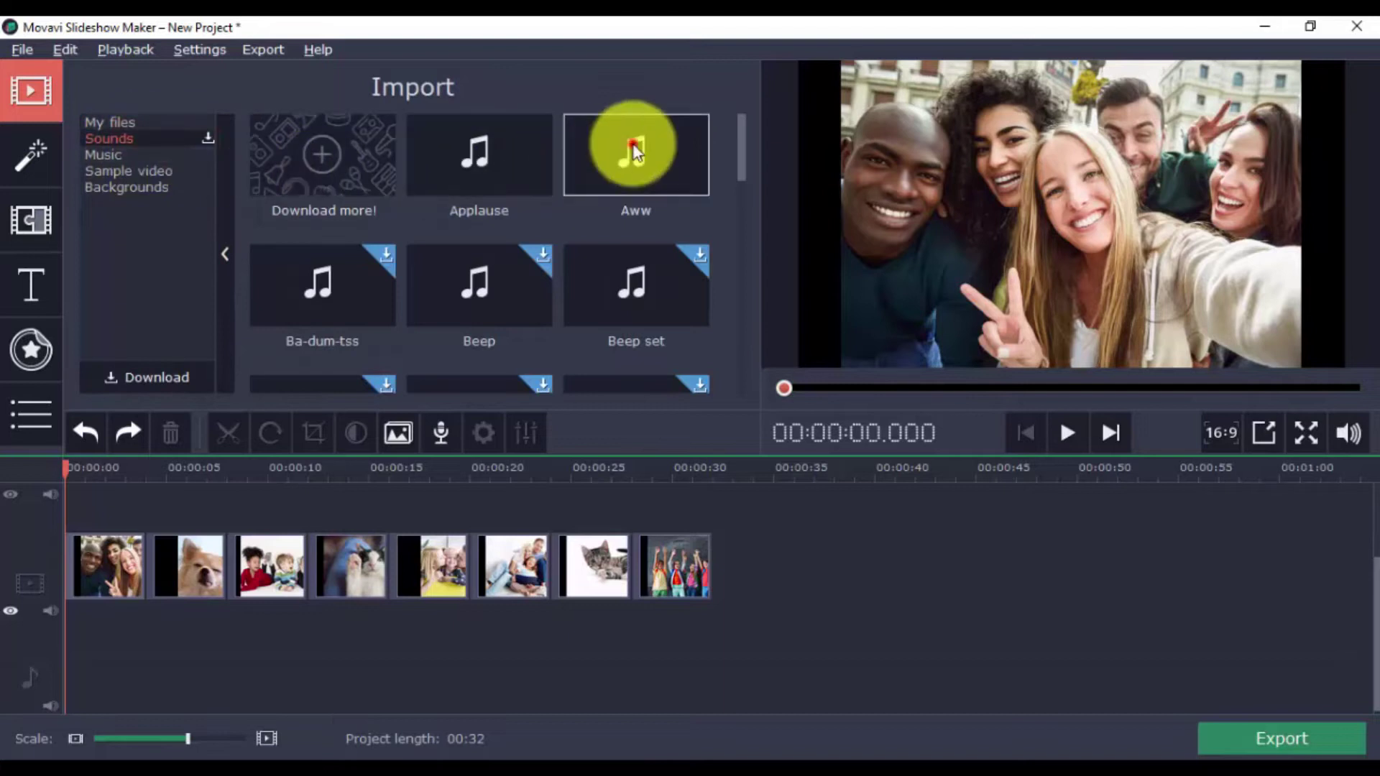
pyautogui.moveTo(658, 144); pyautogui.dragTo(65, 678)
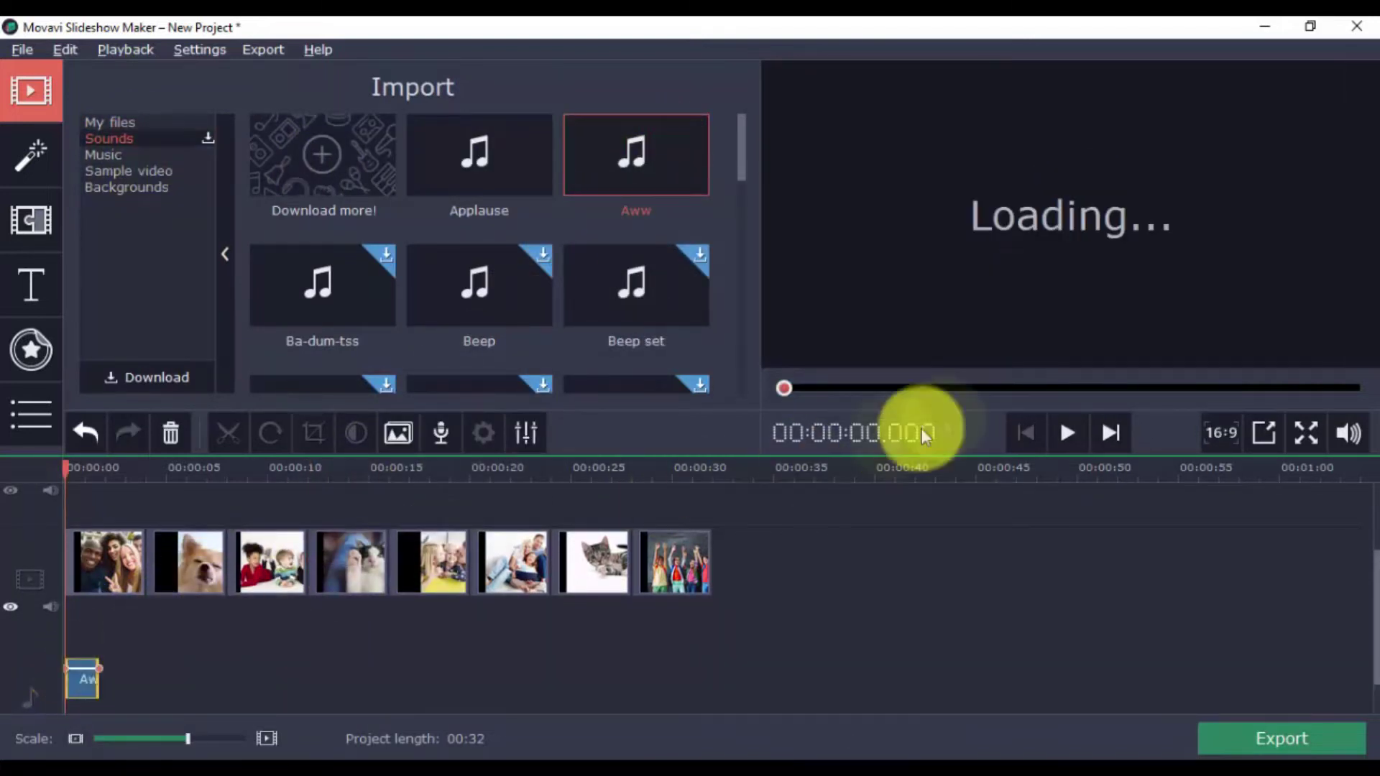
pyautogui.click(1067, 424)
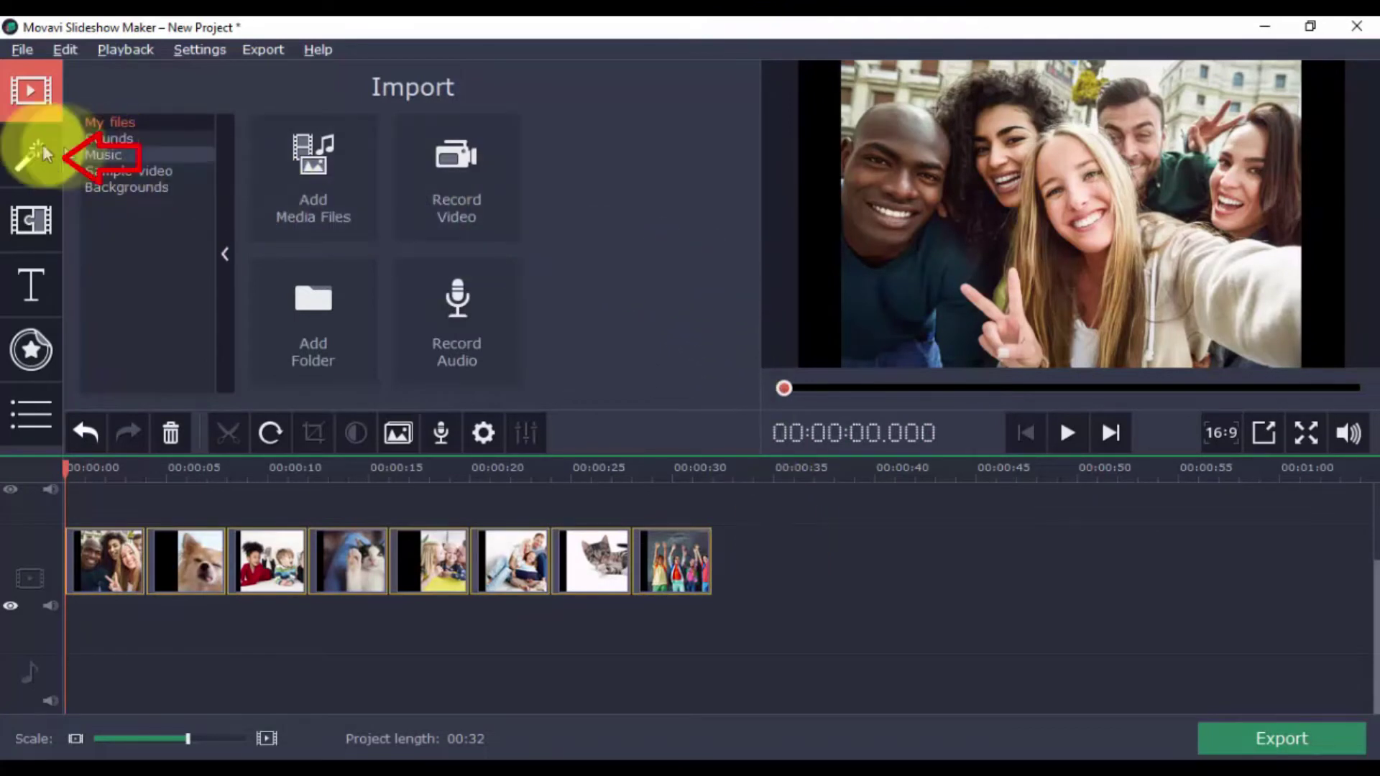
pyautogui.click(13, 150)
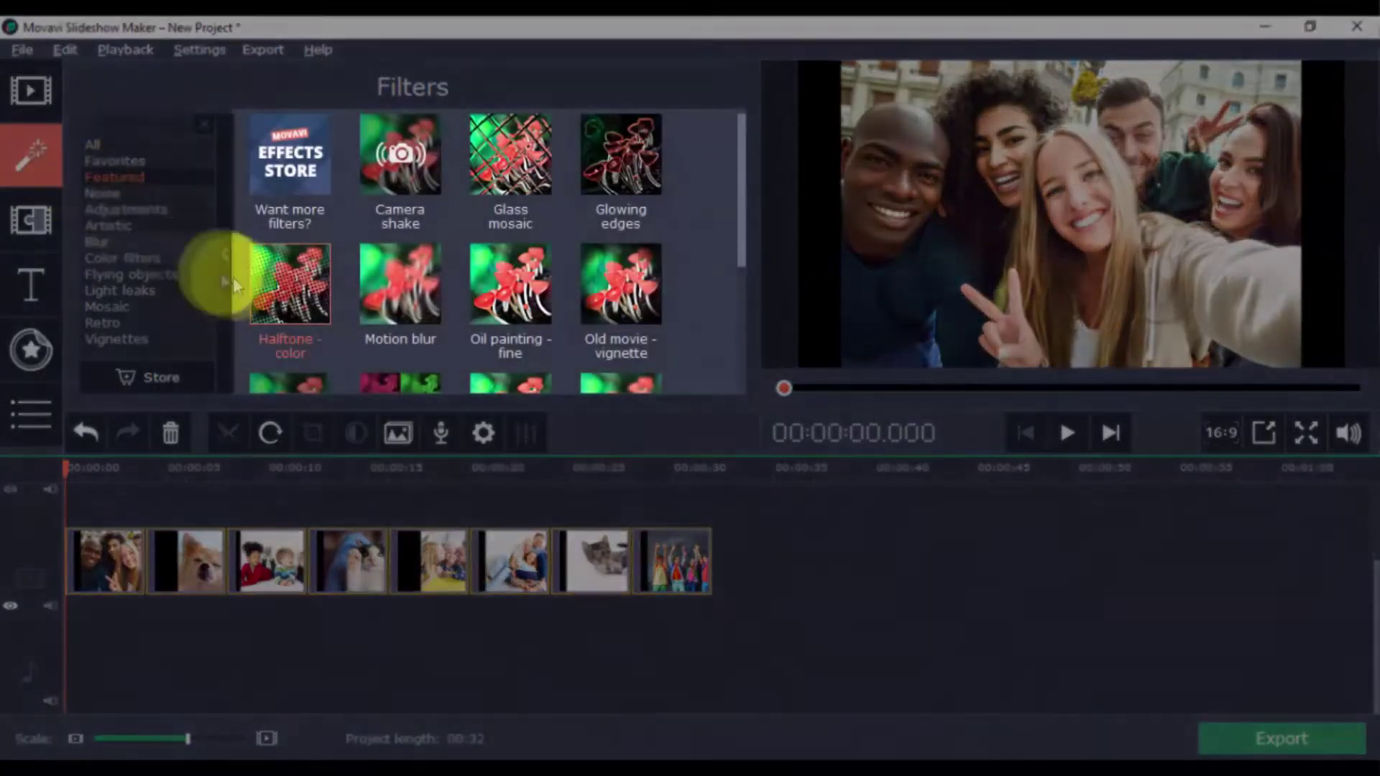
pyautogui.click(305, 296)
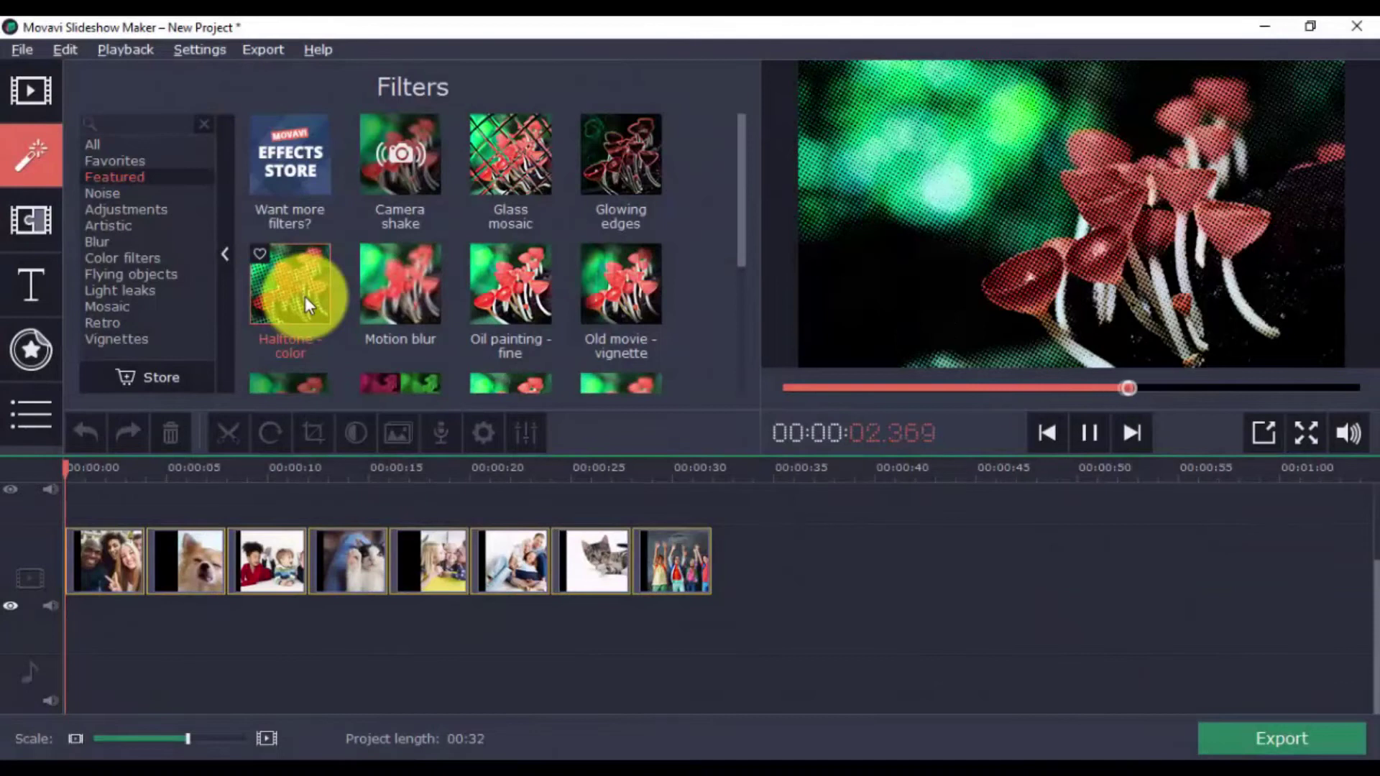
pyautogui.moveTo(305, 297); pyautogui.dragTo(92, 562)
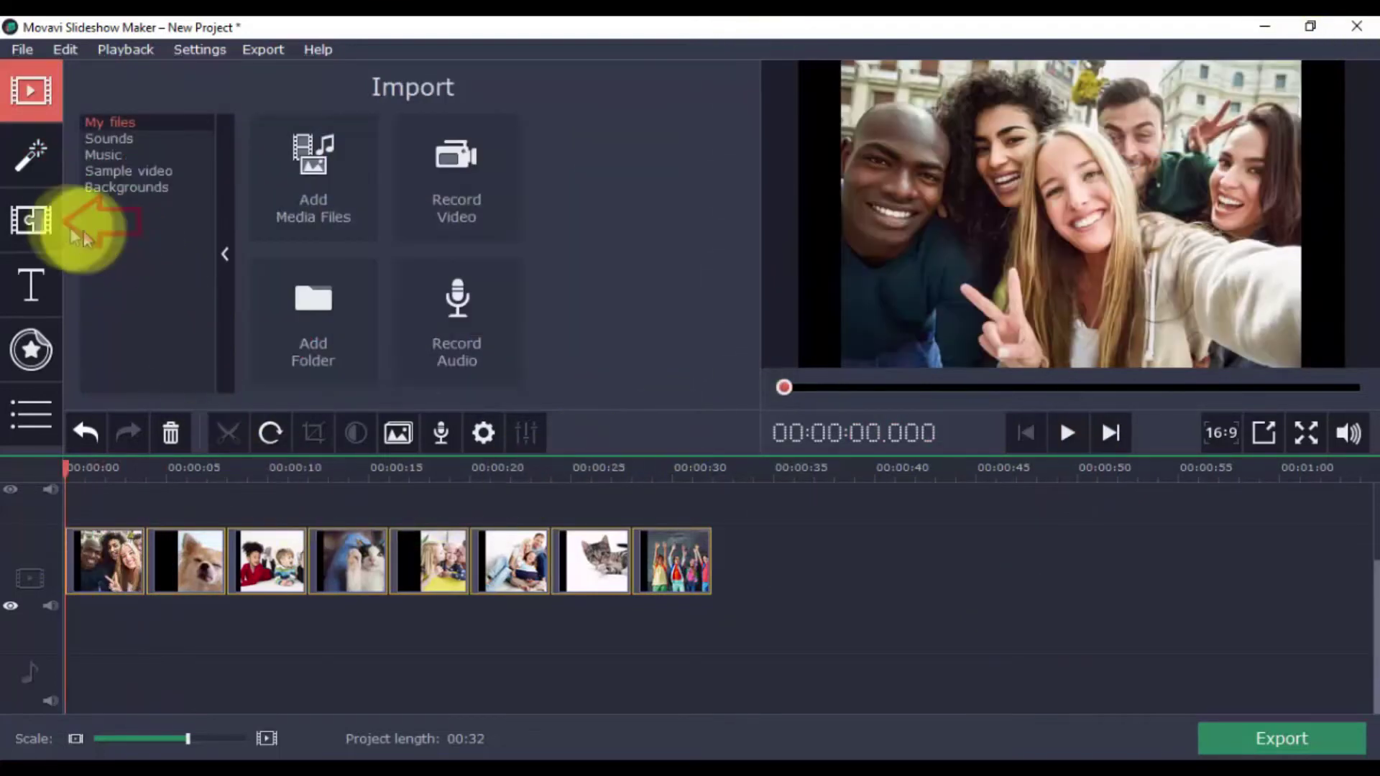
# - Insert a Blinds transition between photos 1 and 2 and play it back
pyautogui.click(33, 220)
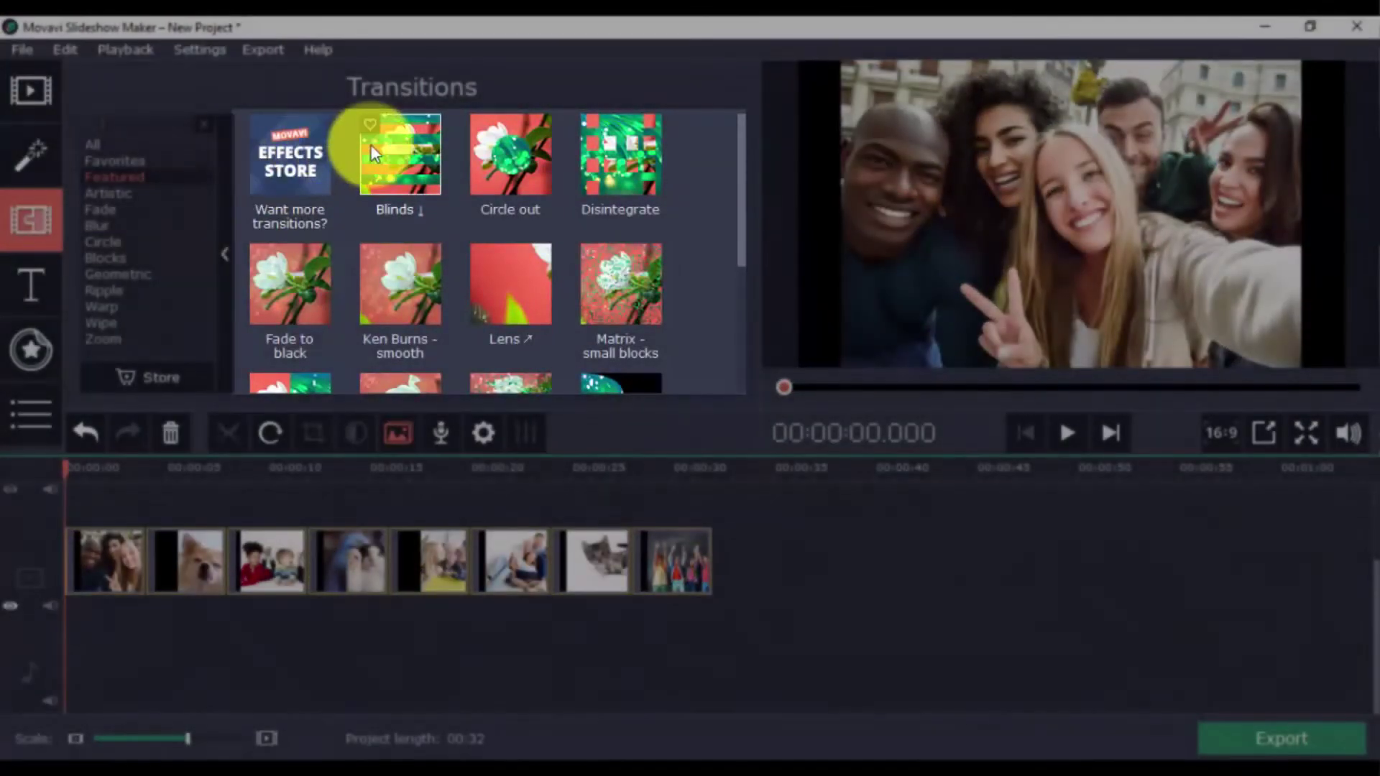
pyautogui.click(369, 144)
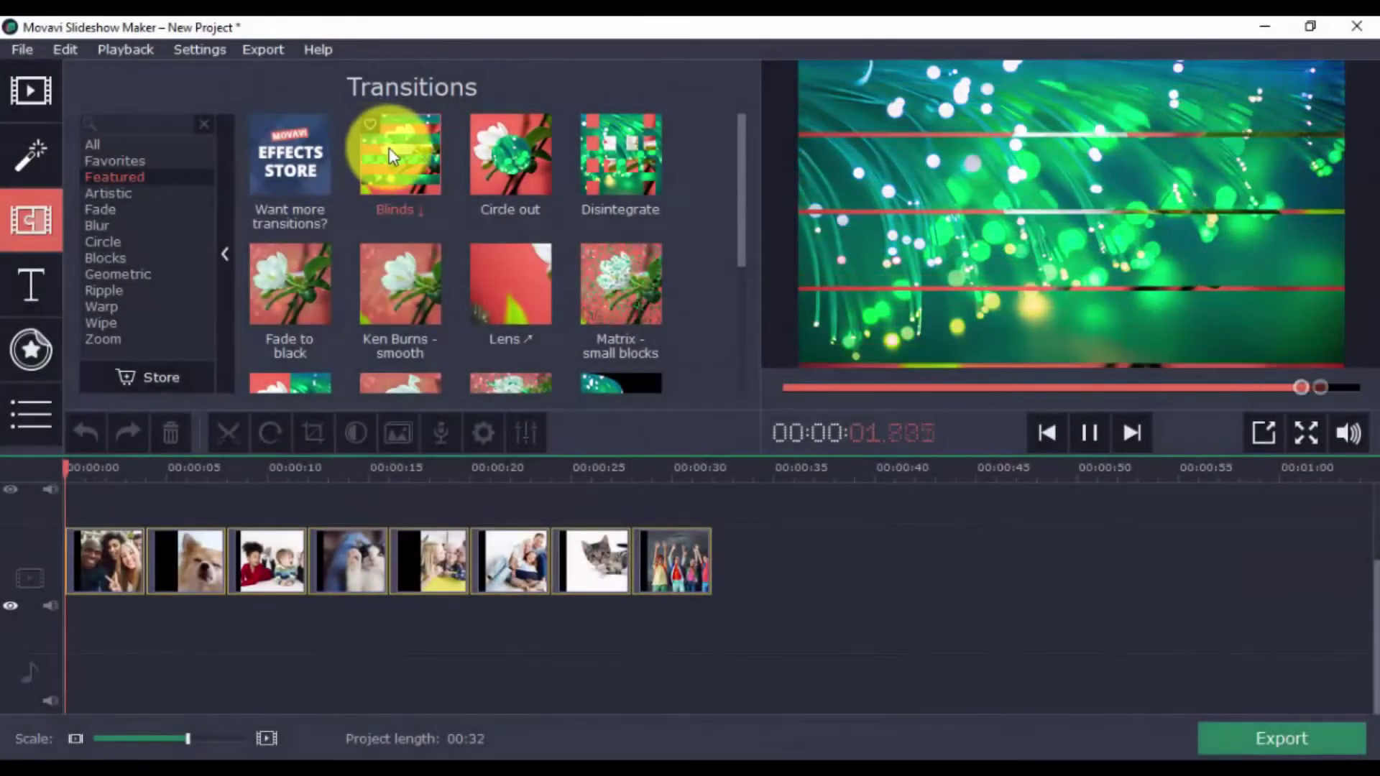
pyautogui.moveTo(389, 148); pyautogui.dragTo(141, 562)
pyautogui.click(117, 473)
pyautogui.click(1061, 431)
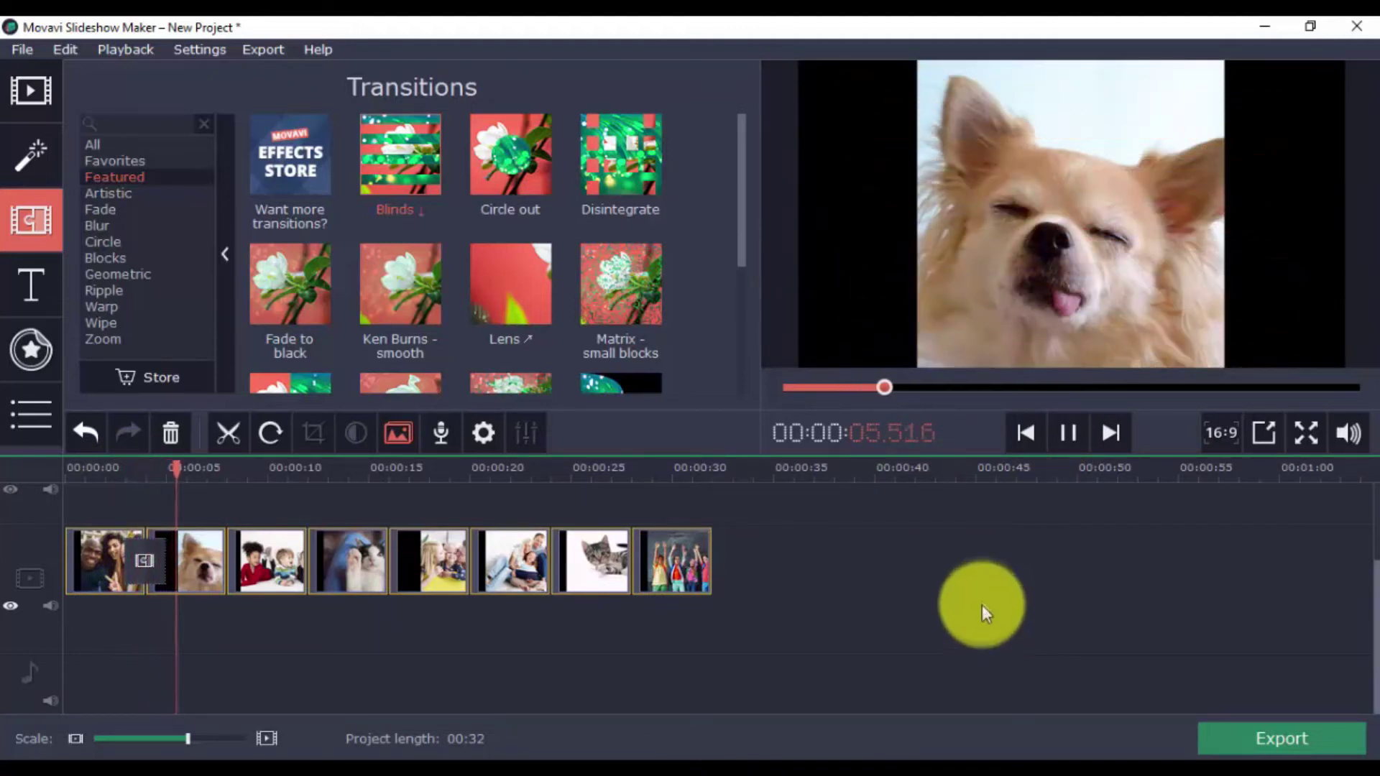
pyautogui.click(1075, 440)
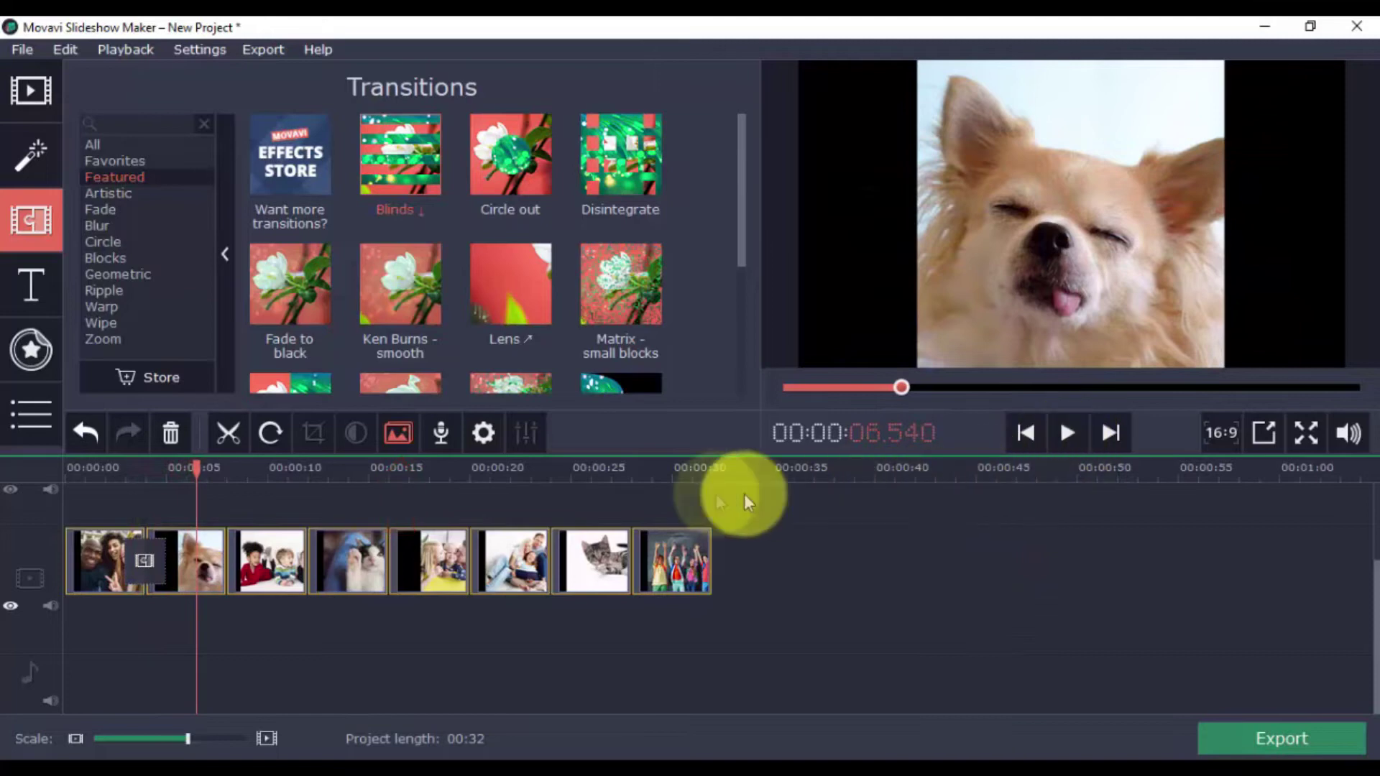
# - Check the Transition Wizard's all-clips style list, keeping random transitions
pyautogui.click(404, 434)
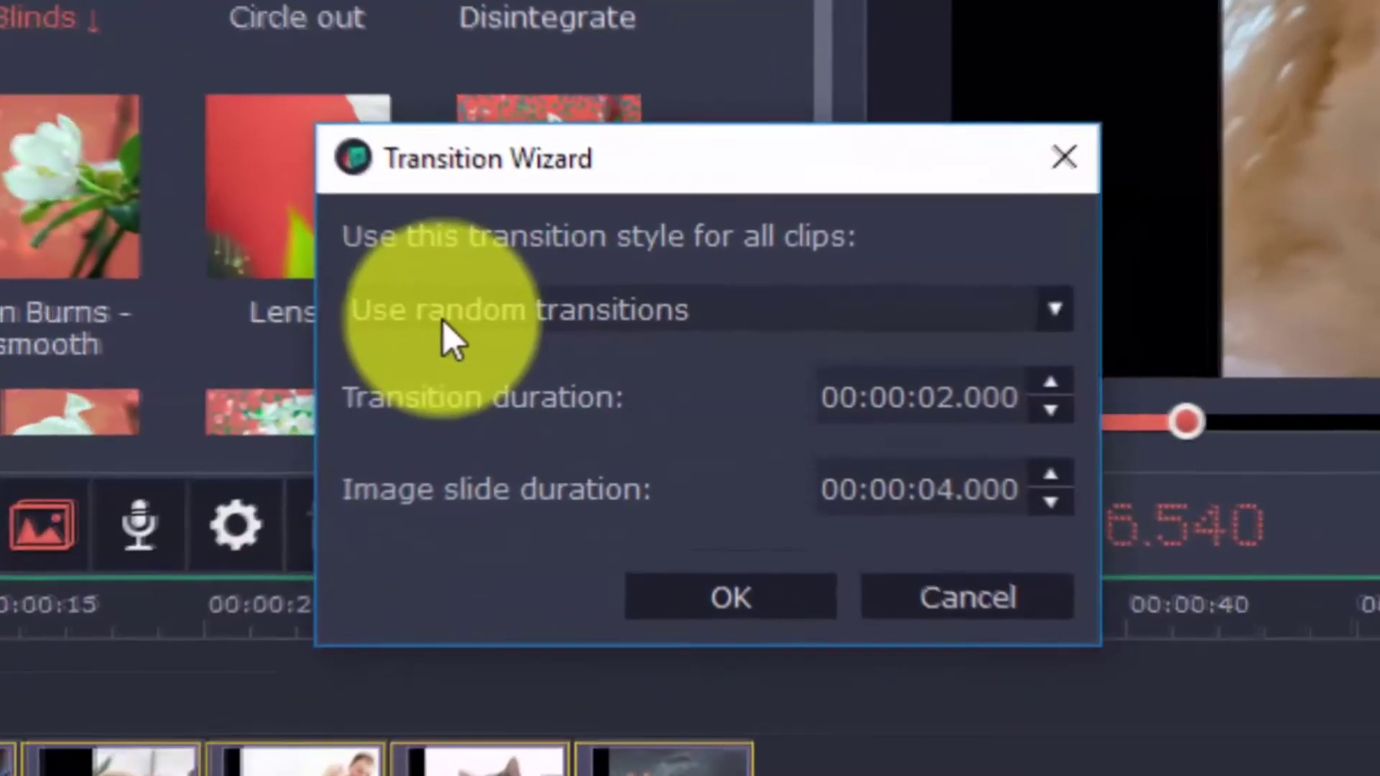
pyautogui.click(473, 326)
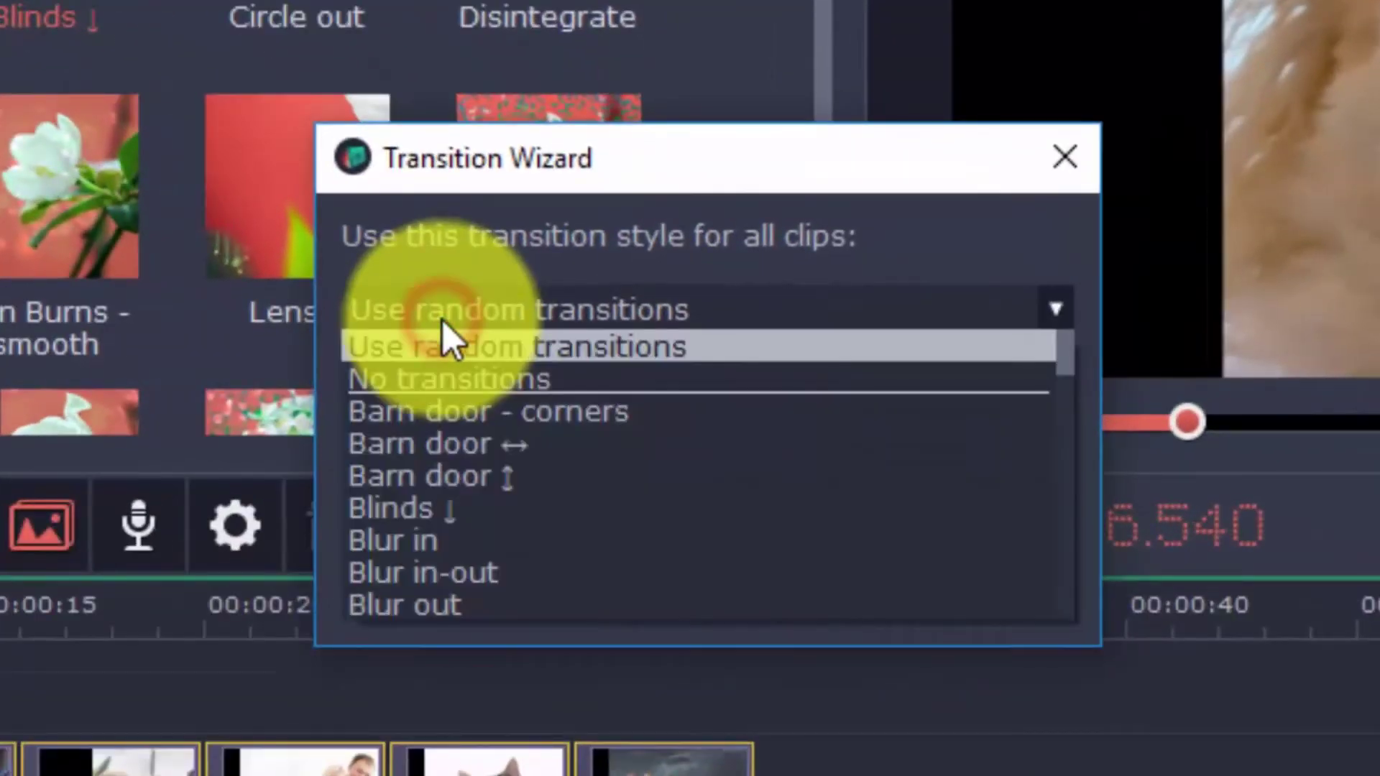
pyautogui.click(473, 326)
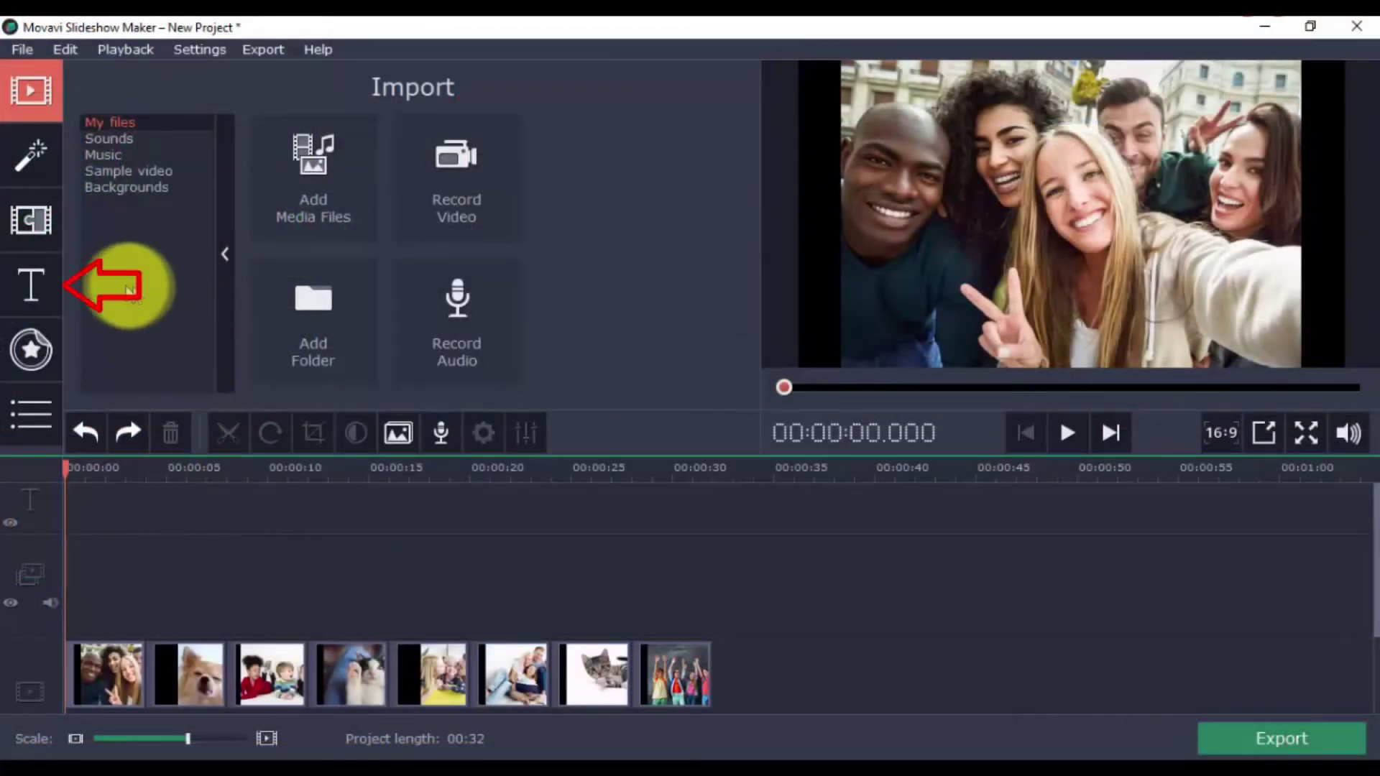
# - Drop the Clean line title on the title track, slide it to 0:00, and open its editor
pyautogui.click(24, 282)
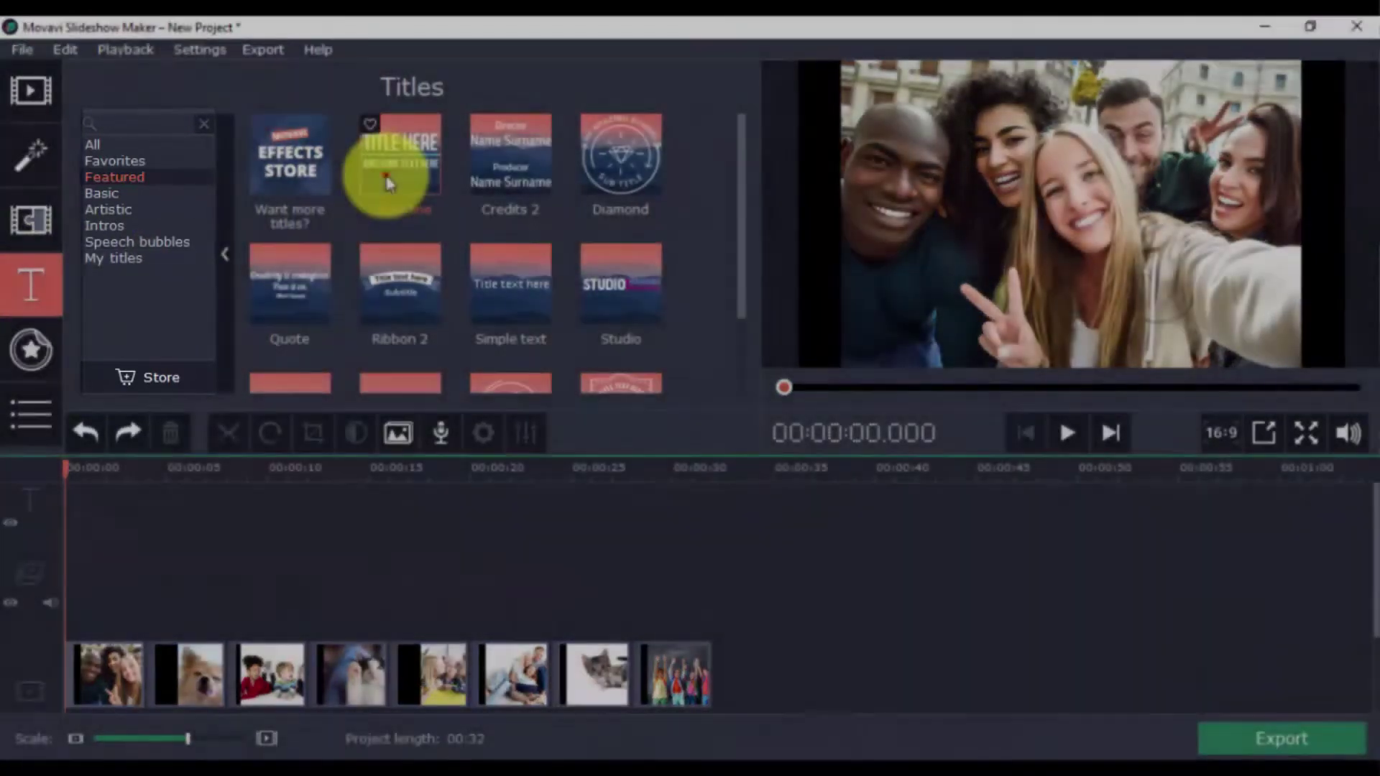
pyautogui.click(388, 183)
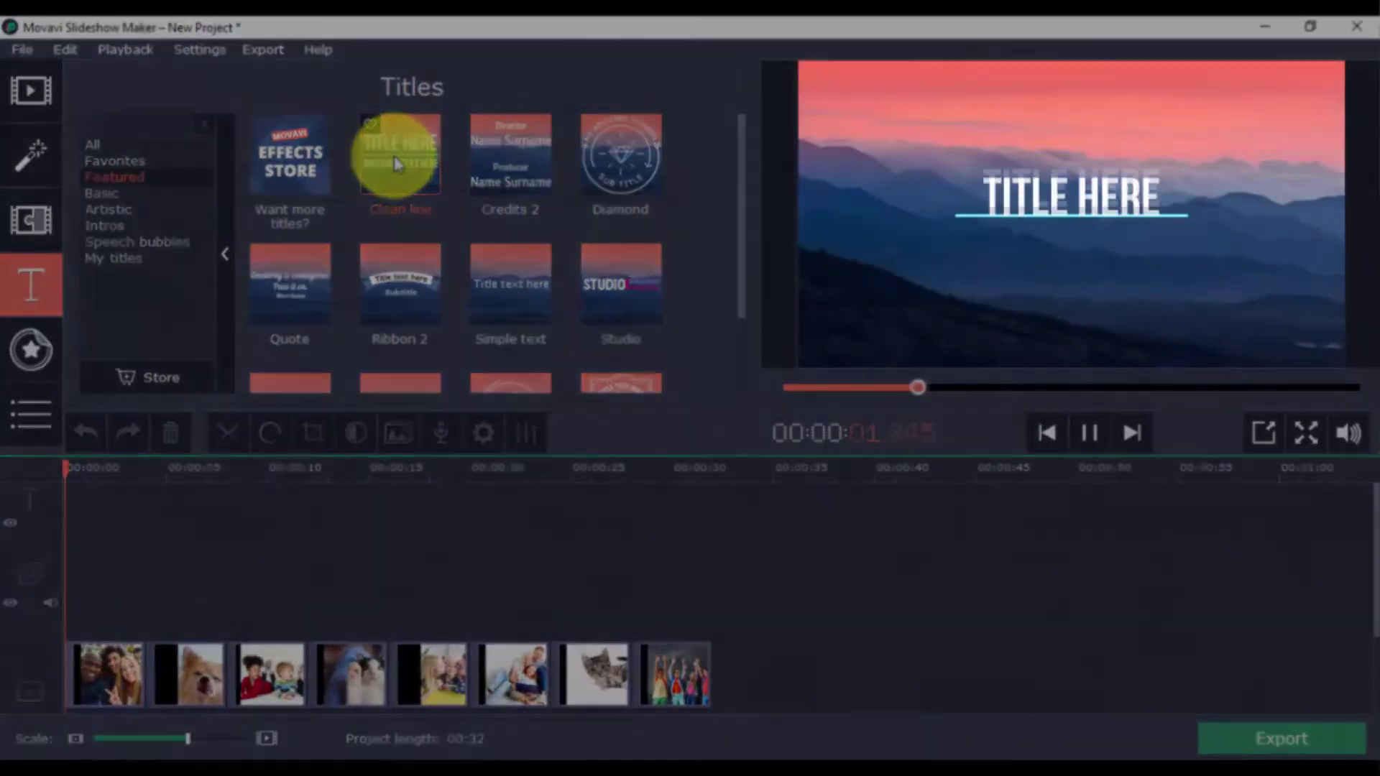
pyautogui.moveTo(394, 163); pyautogui.dragTo(108, 509)
pyautogui.doubleClick(137, 503)
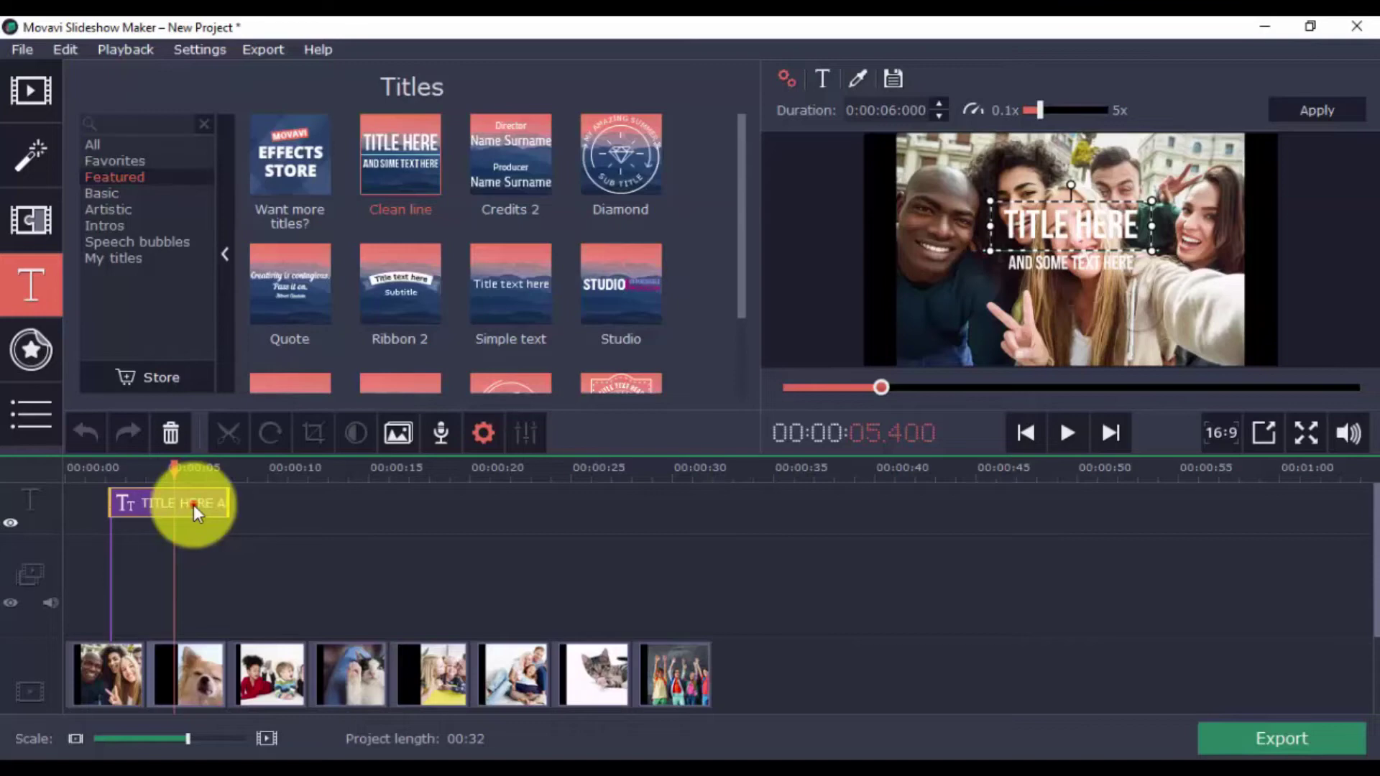
pyautogui.moveTo(193, 505); pyautogui.dragTo(109, 502)
pyautogui.doubleClick(110, 502)
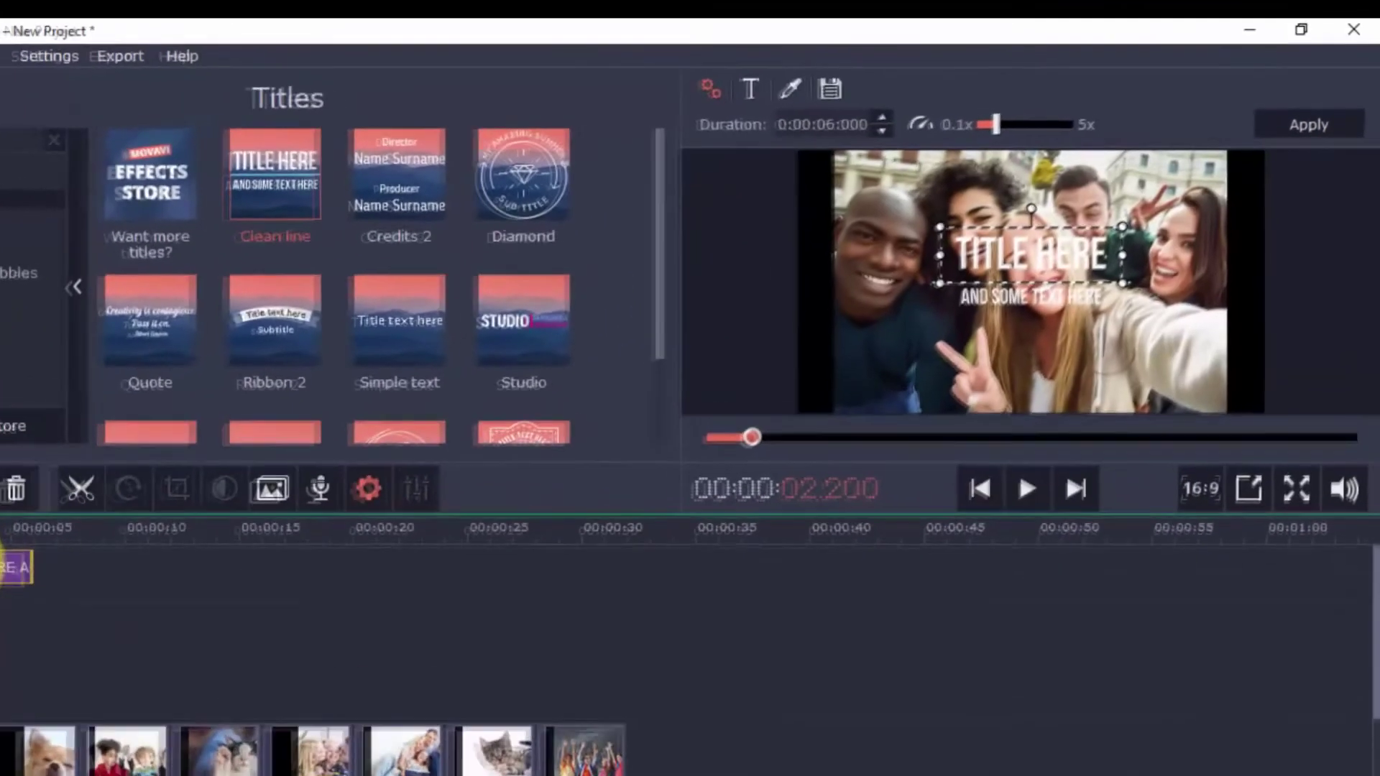
# - Shift the title box up and right, delete the TITLE HERE placeholder, and play the result
pyautogui.moveTo(967, 268); pyautogui.dragTo(1063, 231)
pyautogui.doubleClick(952, 312)
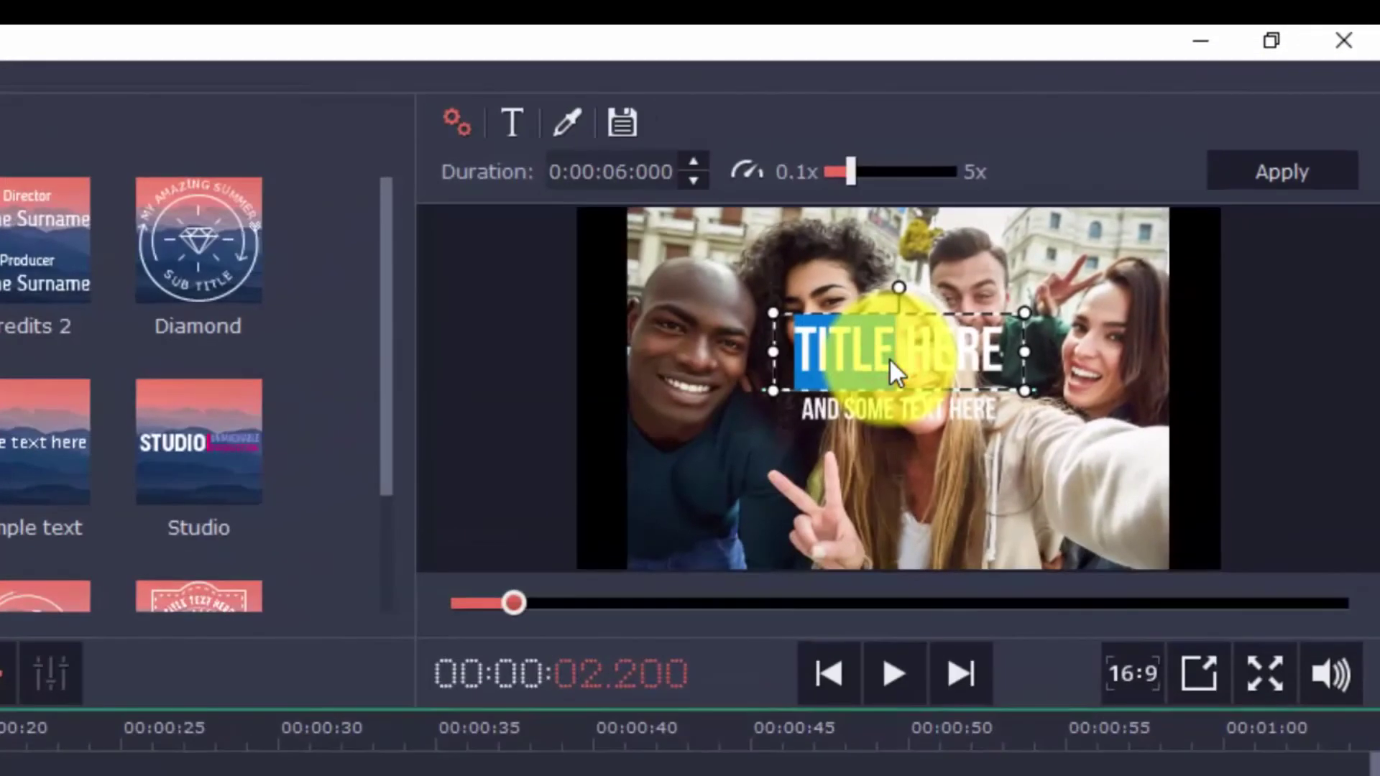
pyautogui.hotkey('ctrl', 'a')
pyautogui.press('Delete')
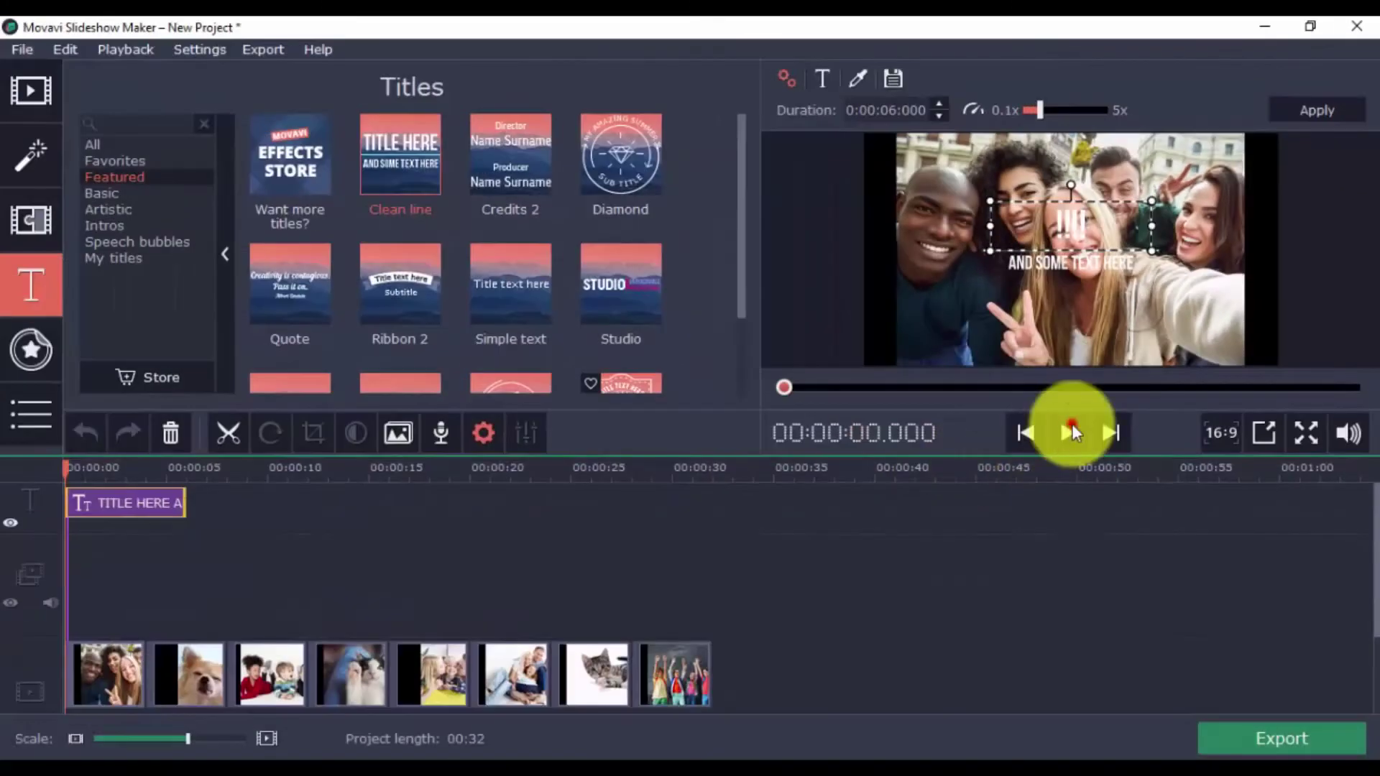
pyautogui.click(1069, 432)
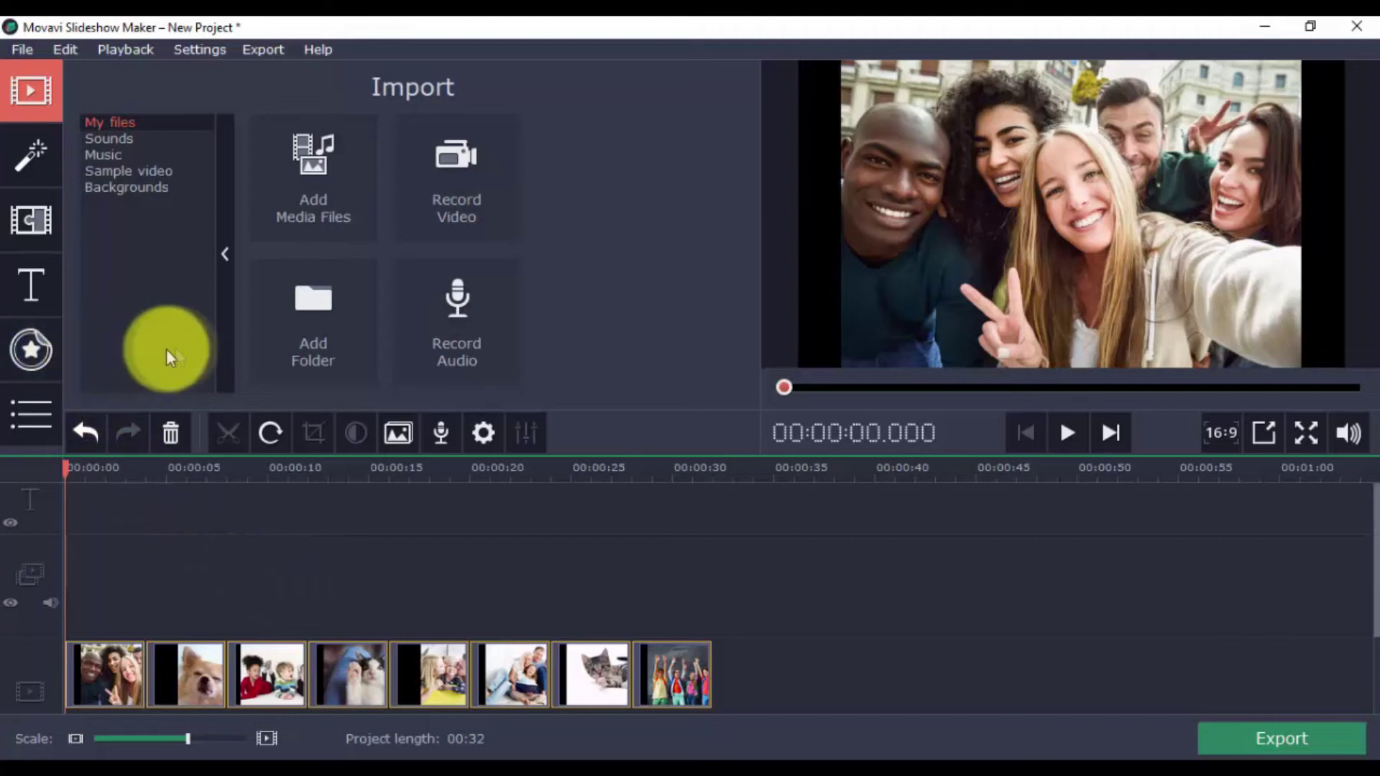
# - Place the Balloon sticker on the overlay track
pyautogui.click(29, 350)
pyautogui.click(410, 159)
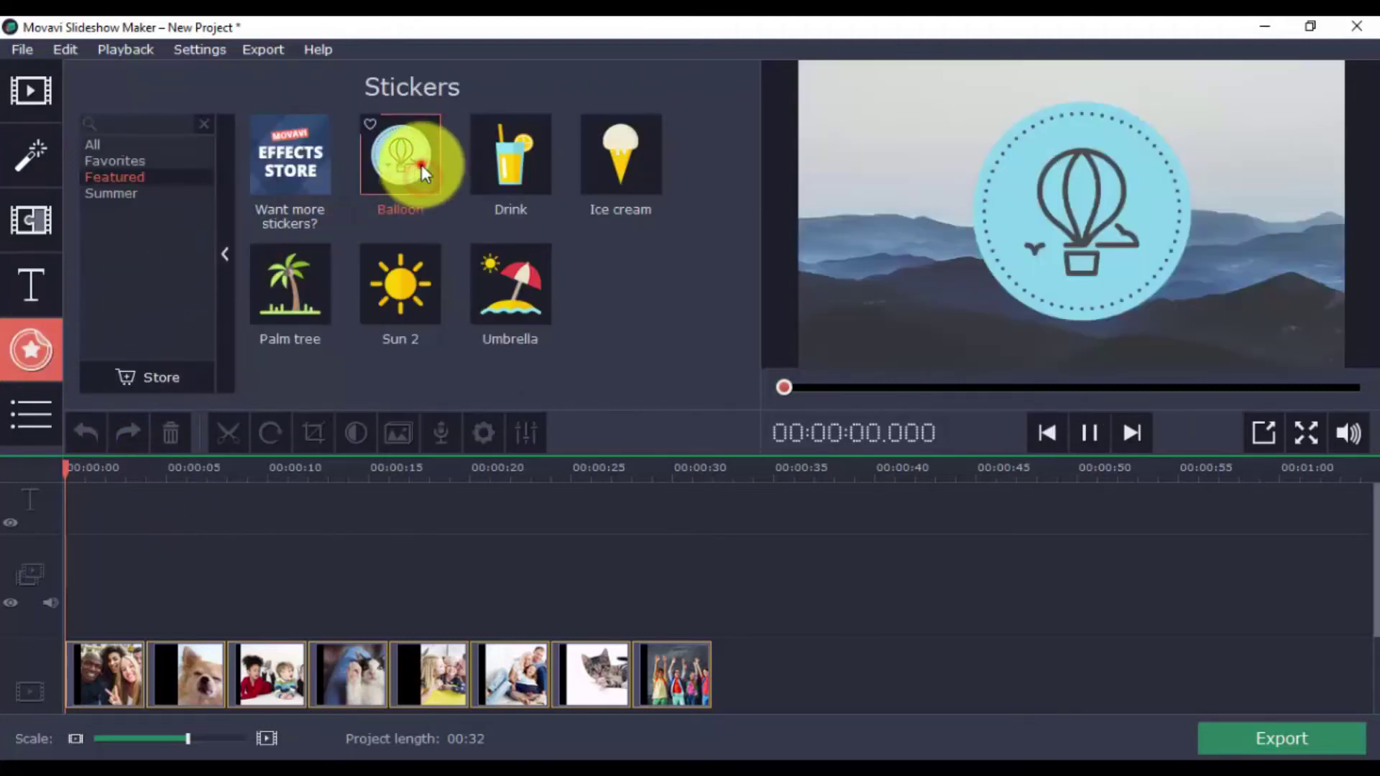
pyautogui.moveTo(410, 159); pyautogui.dragTo(163, 507)
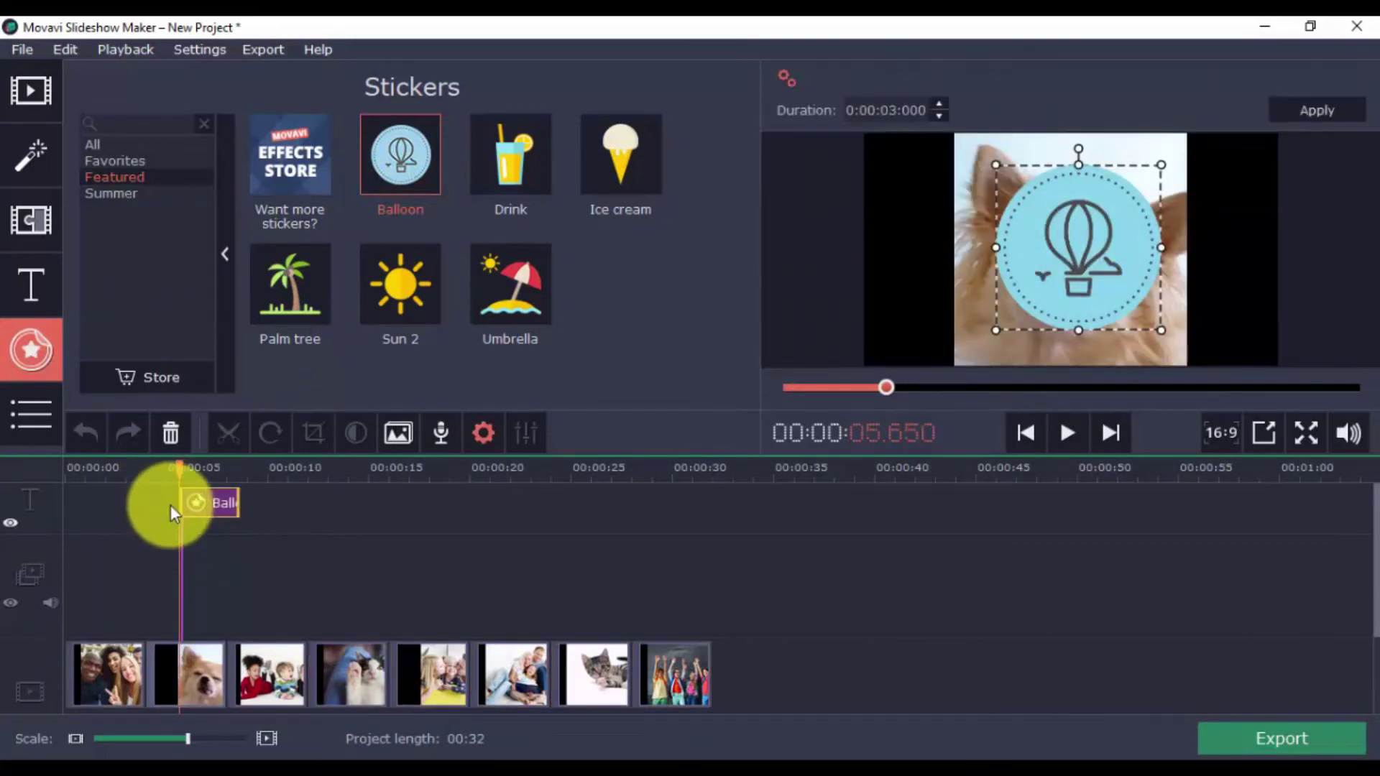
# - Add the curved arrow callout to the timeline and play from about 5 seconds
pyautogui.click(20, 419)
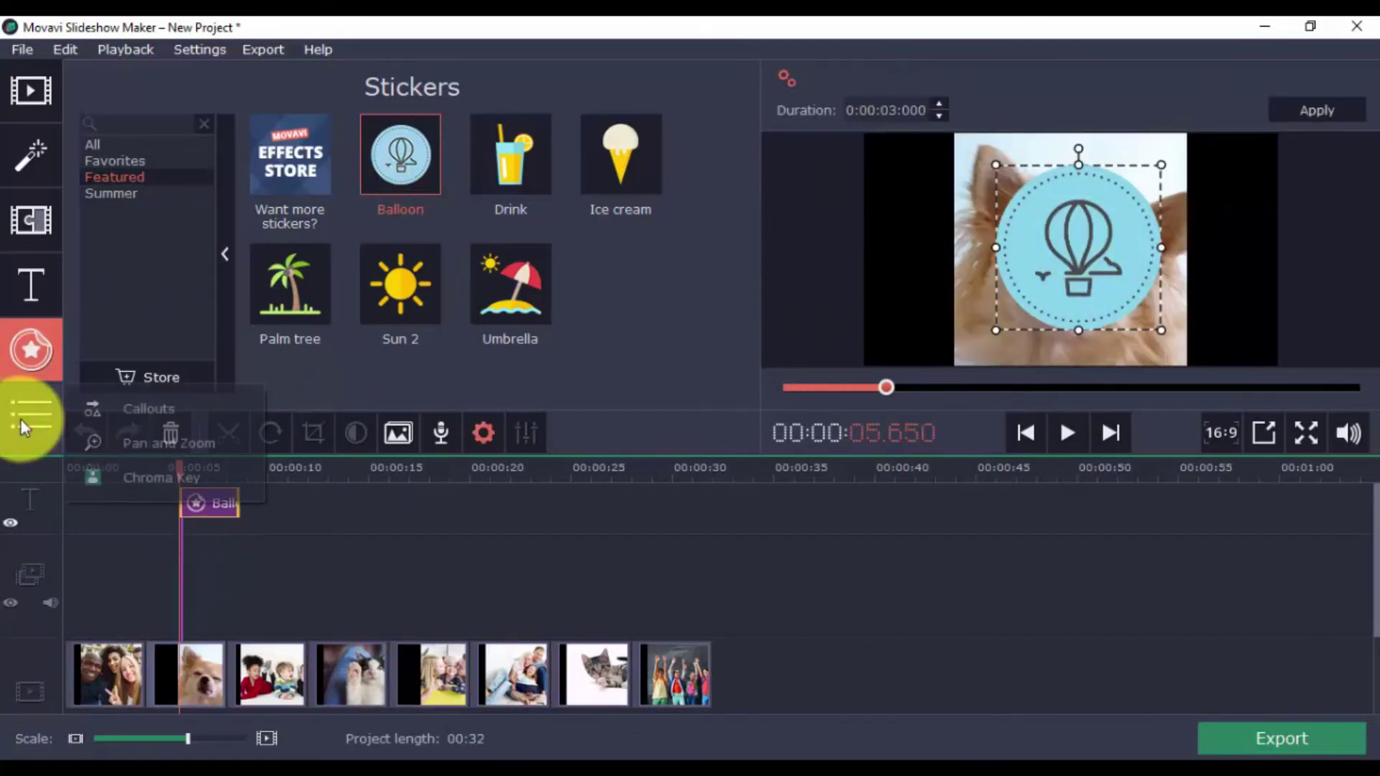
pyautogui.click(162, 408)
pyautogui.moveTo(269, 302); pyautogui.dragTo(262, 505)
pyautogui.click(170, 467)
pyautogui.press('space')
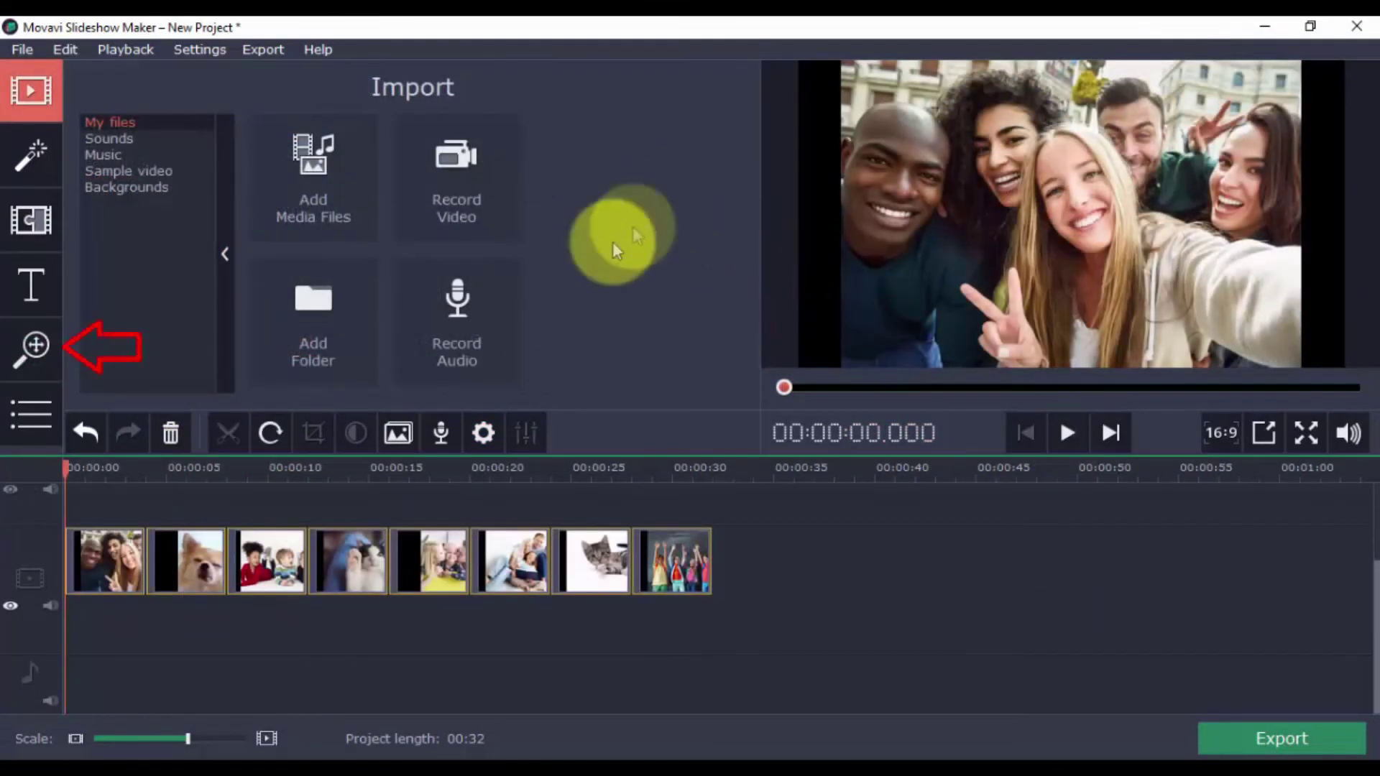
# - Apply Zoom in to photo 1 and preview it, then key out the dog photo's white background
pyautogui.click(50, 345)
pyautogui.click(106, 561)
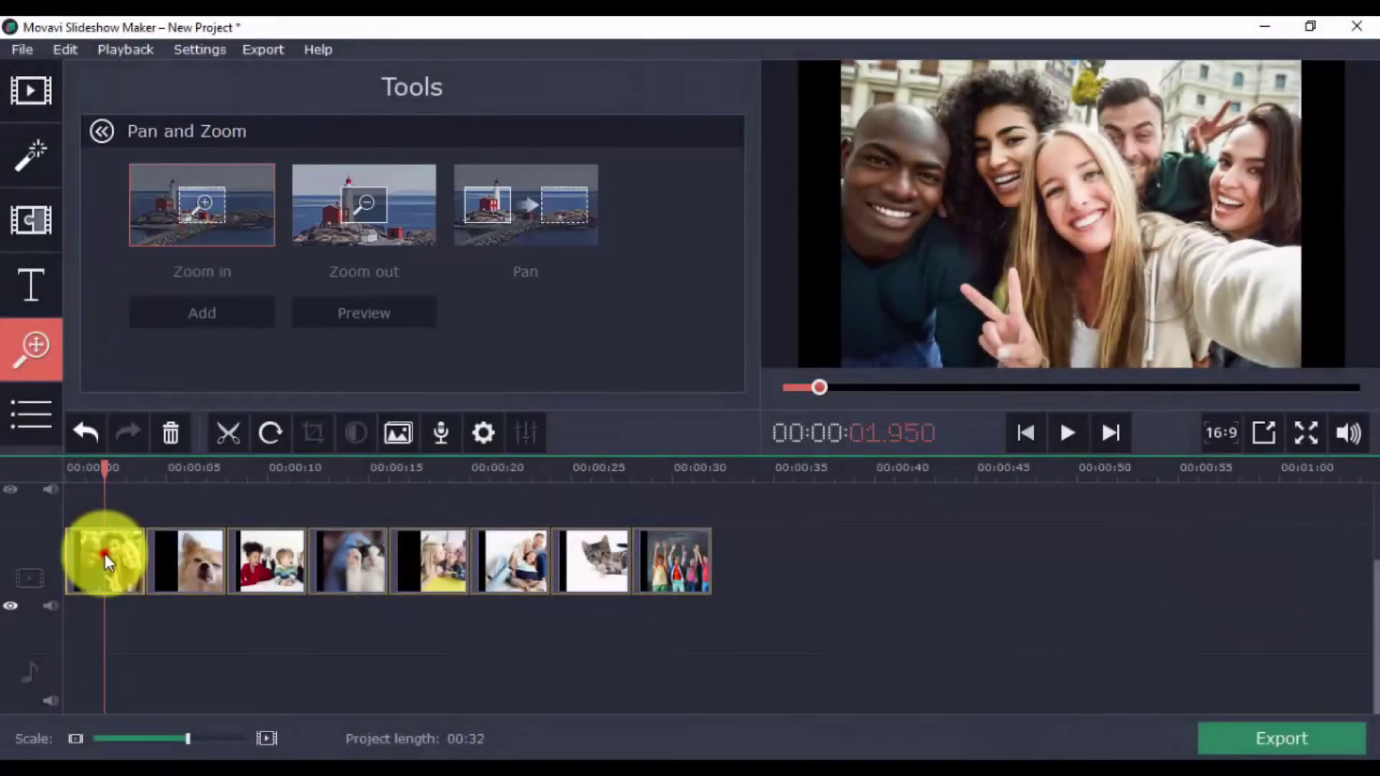
pyautogui.click(200, 208)
pyautogui.click(211, 323)
pyautogui.click(96, 468)
pyautogui.press('space')
pyautogui.press('space')
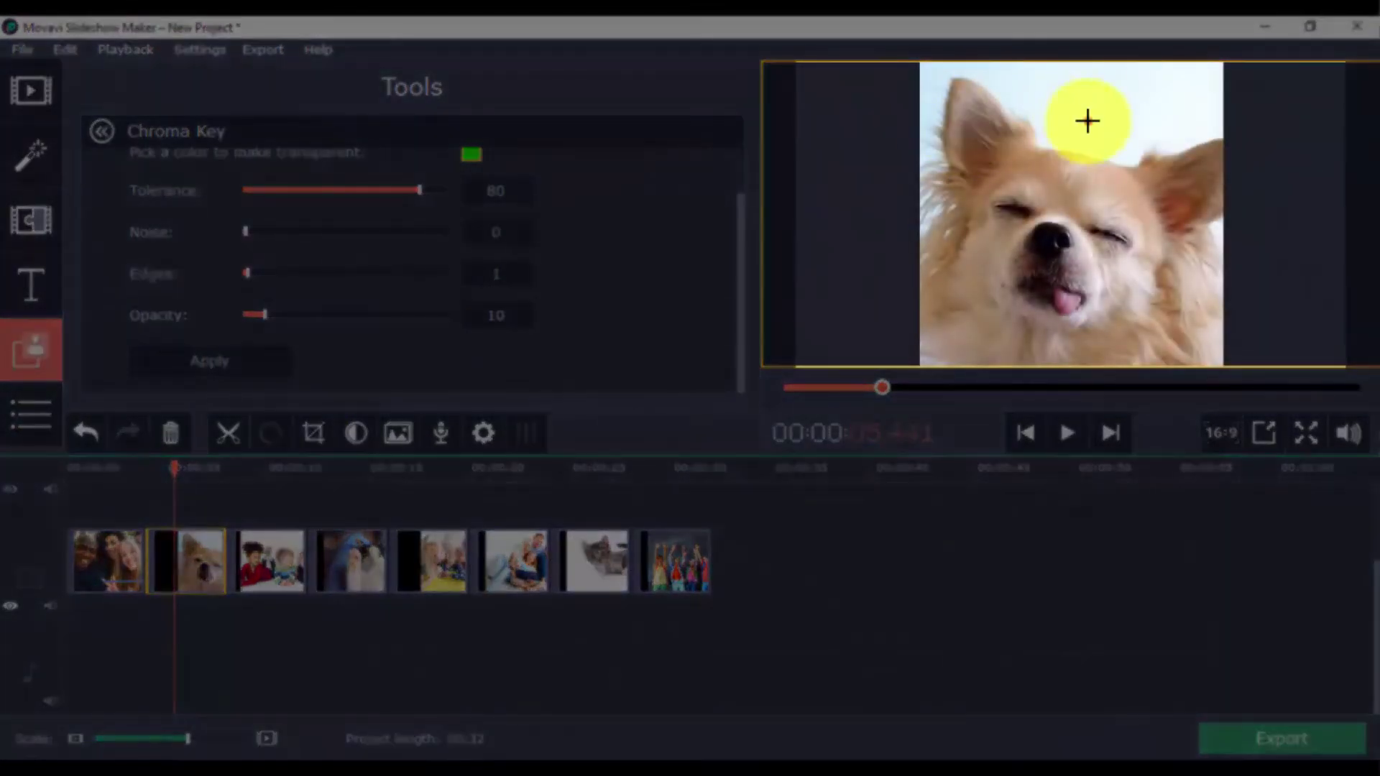
pyautogui.click(1086, 118)
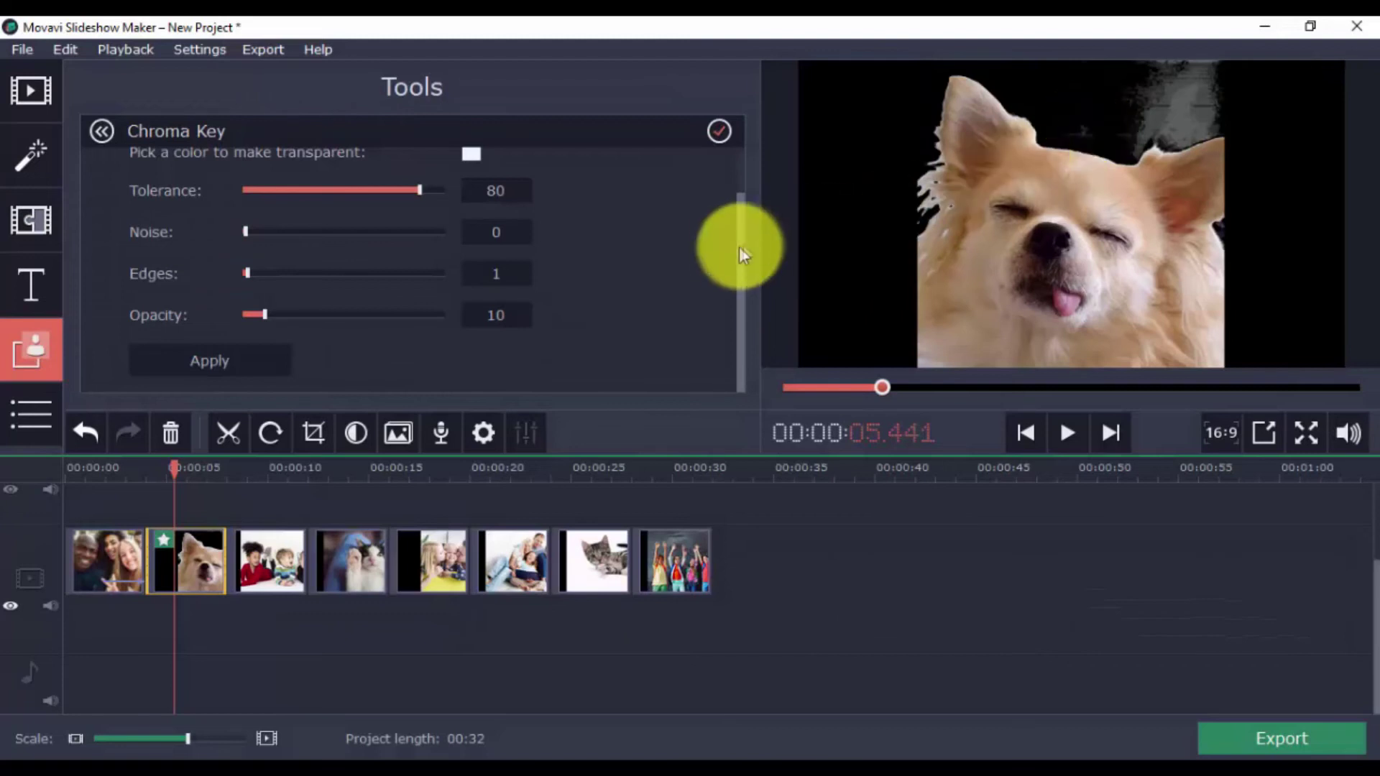
pyautogui.moveTo(744, 245); pyautogui.dragTo(752, 188)
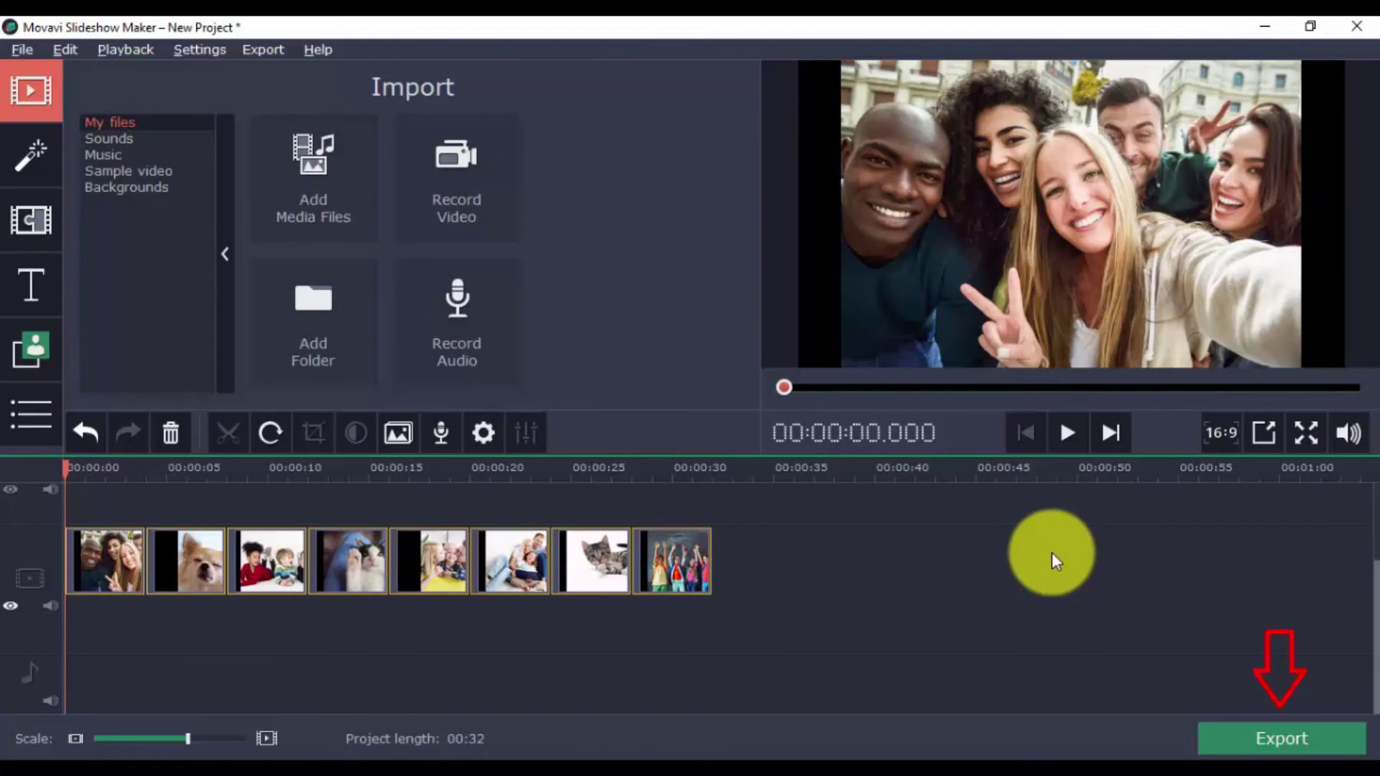
# - Open the Export dialog, review the YouTube and Drive sharing options, then return to Video formats
pyautogui.click(1277, 741)
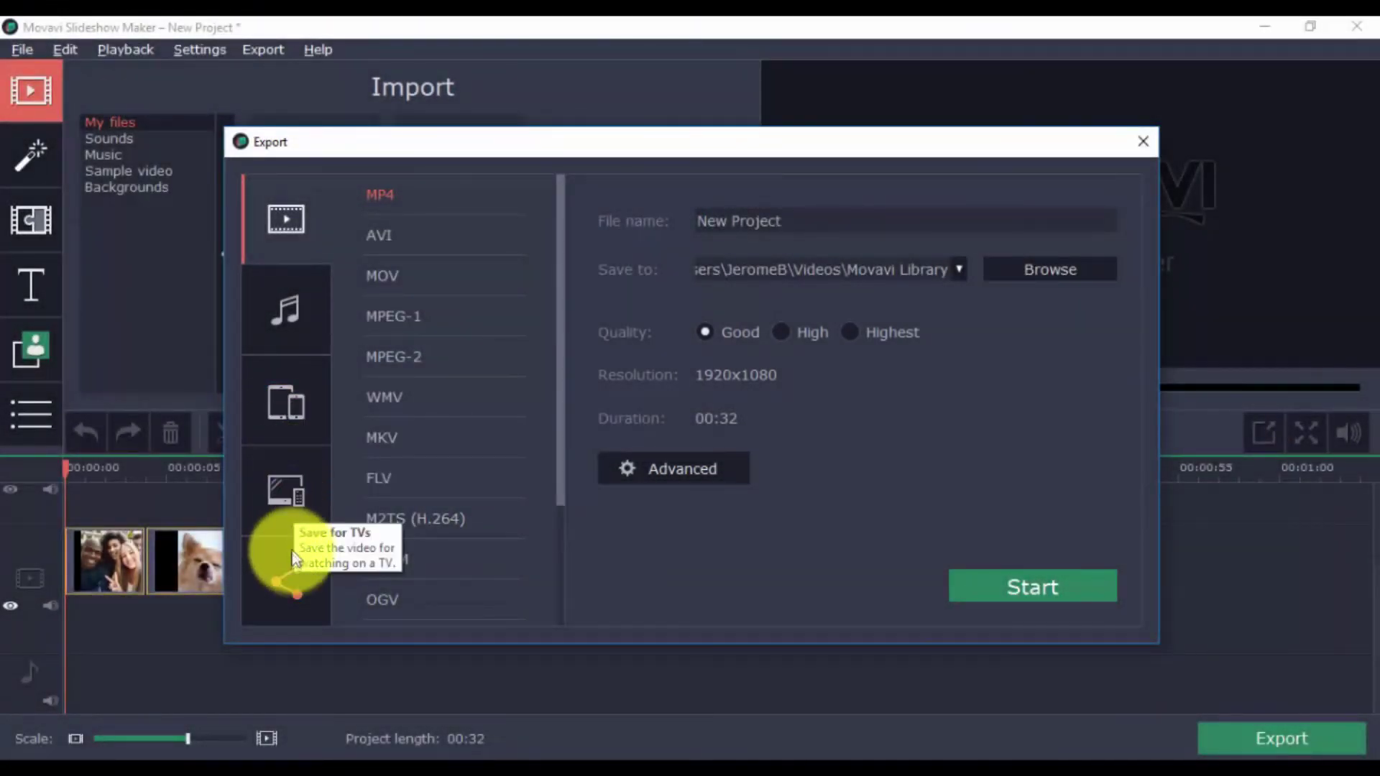
pyautogui.click(292, 598)
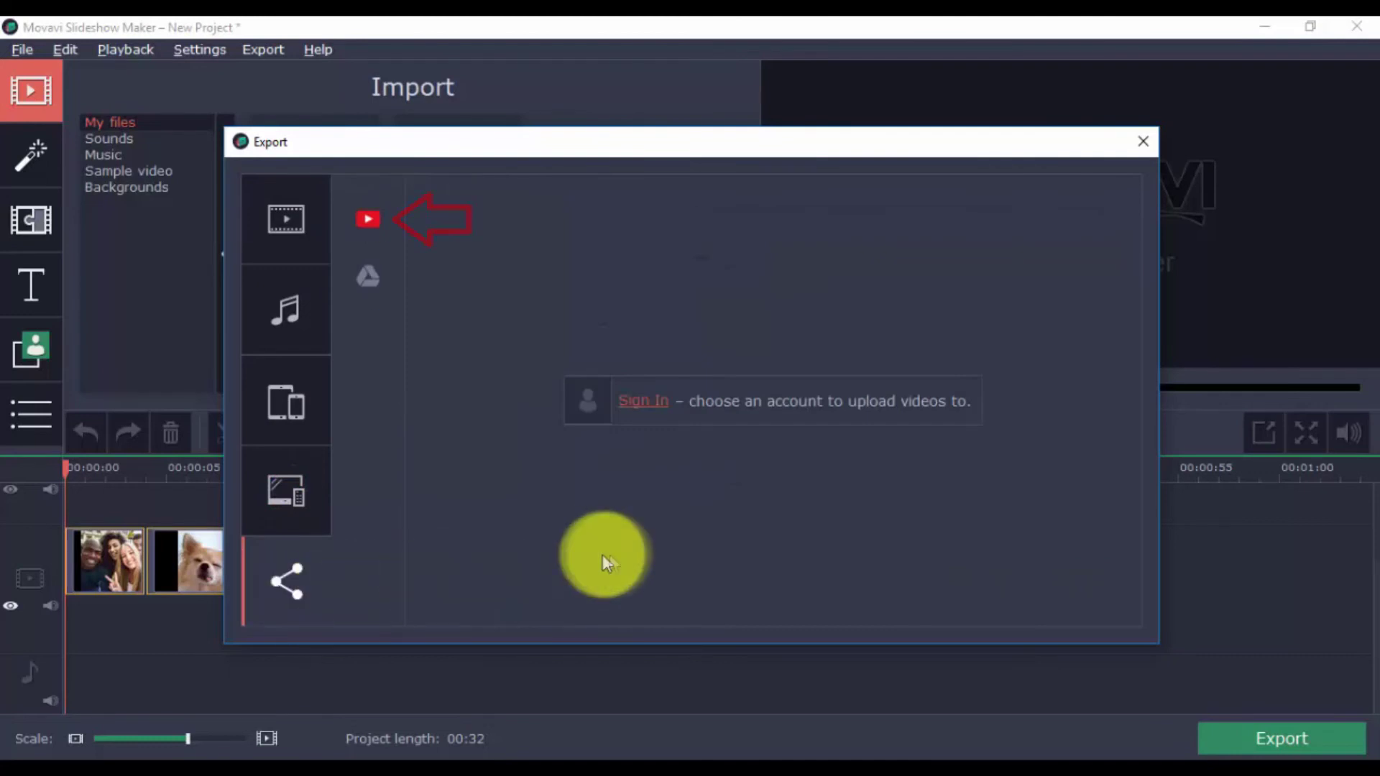
pyautogui.click(260, 226)
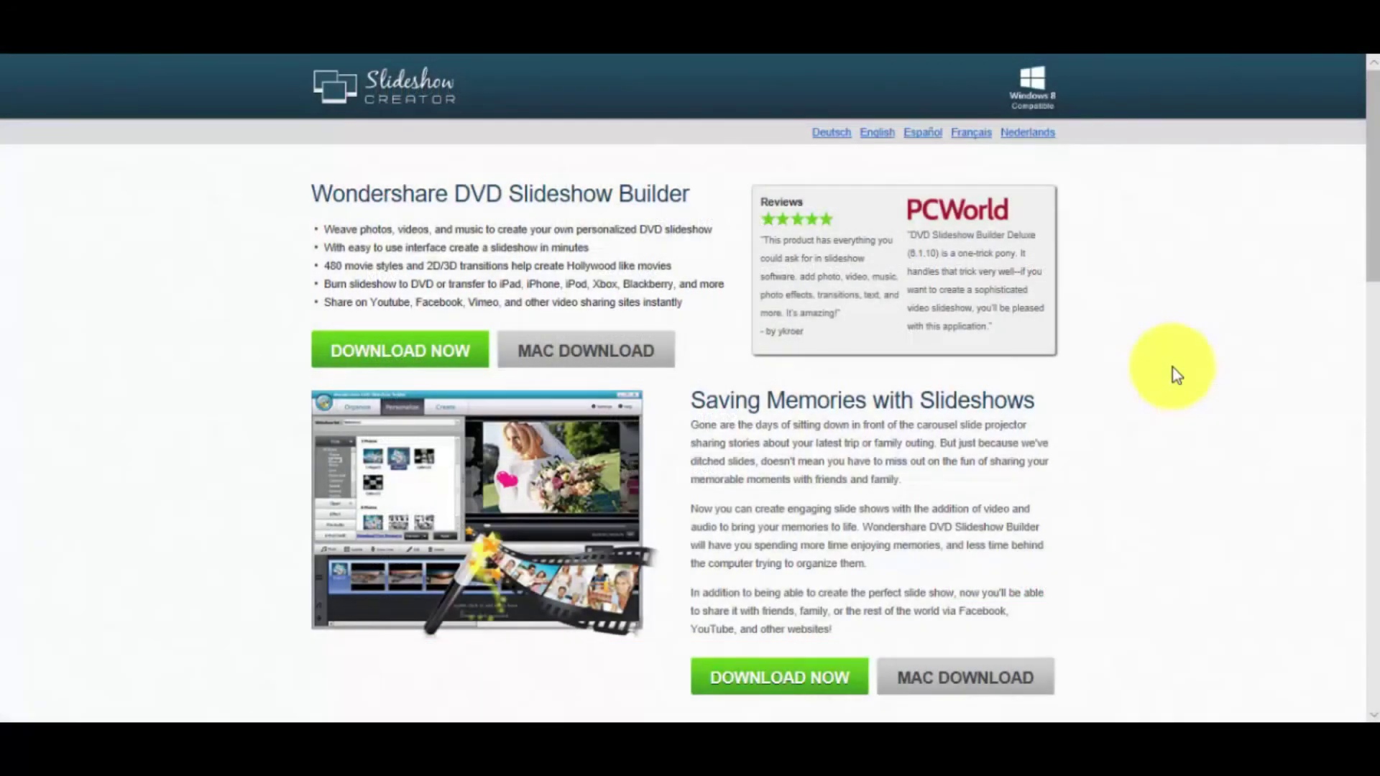
pyautogui.scroll(-5, 1174, 374)
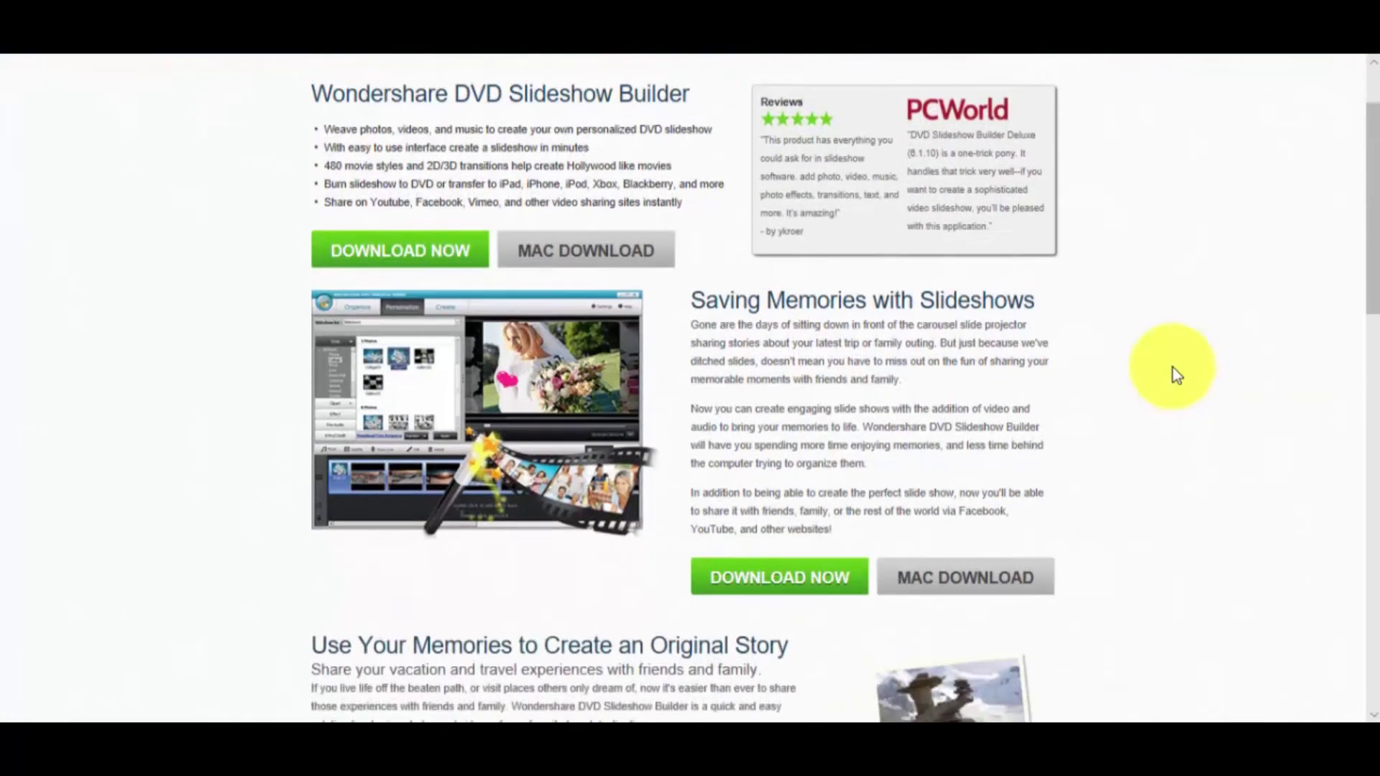
pyautogui.scroll(-6, 1173, 370)
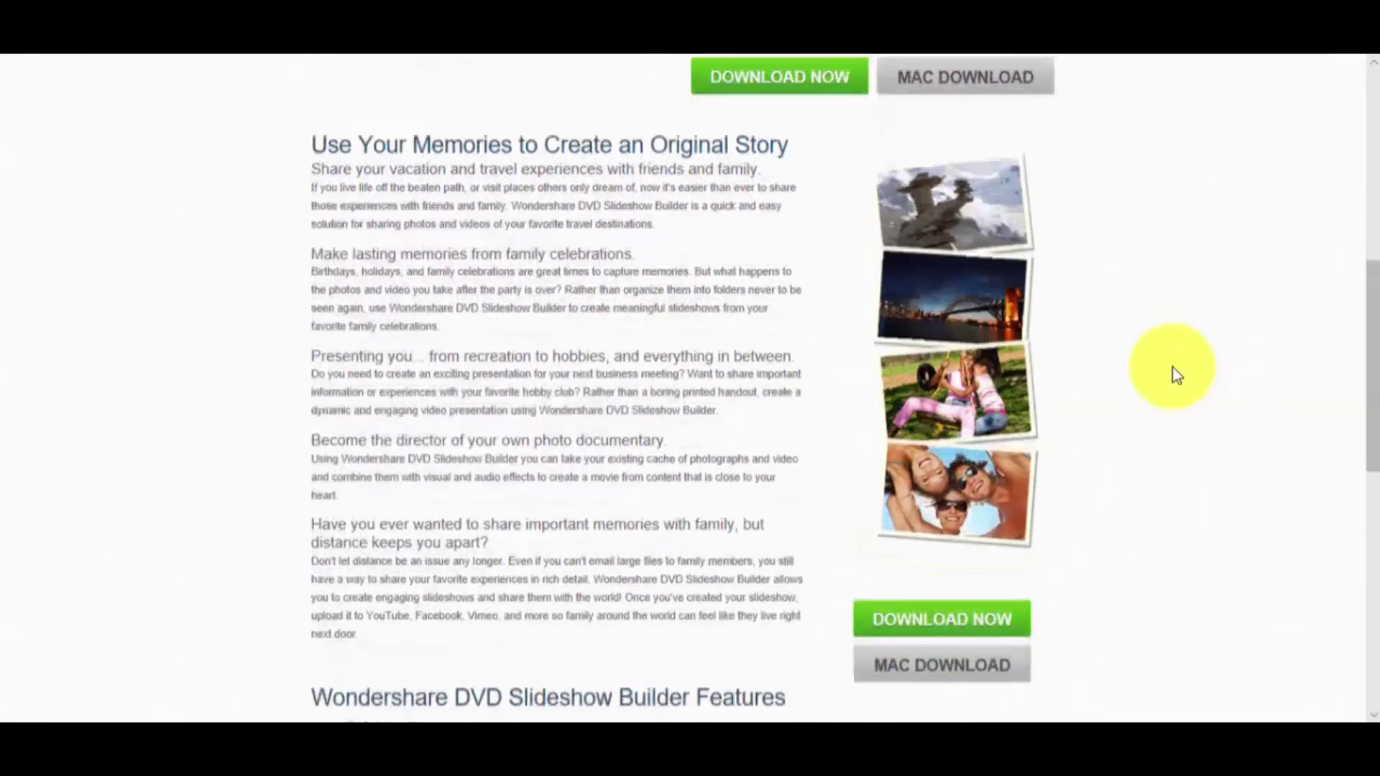
pyautogui.scroll(-5, 1173, 371)
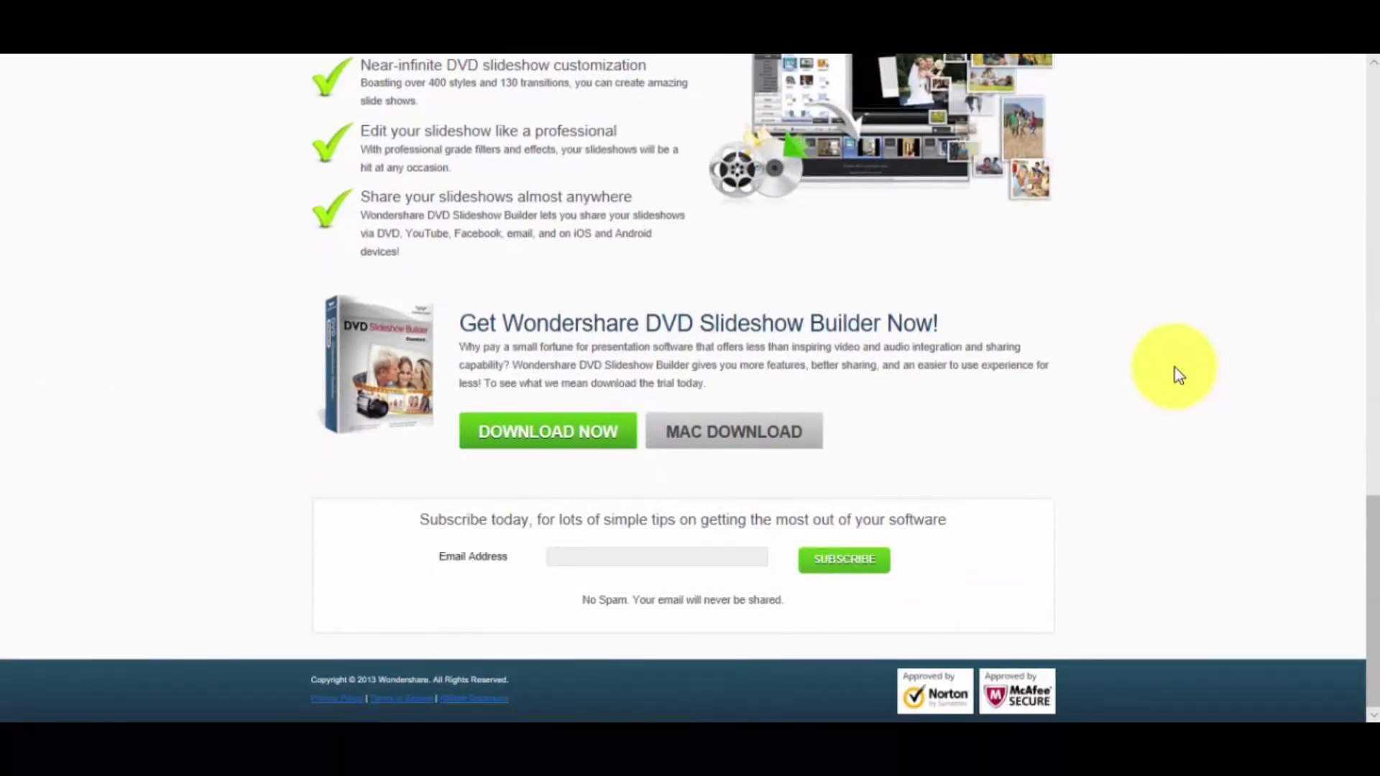
pyautogui.scroll(5, 1174, 368)
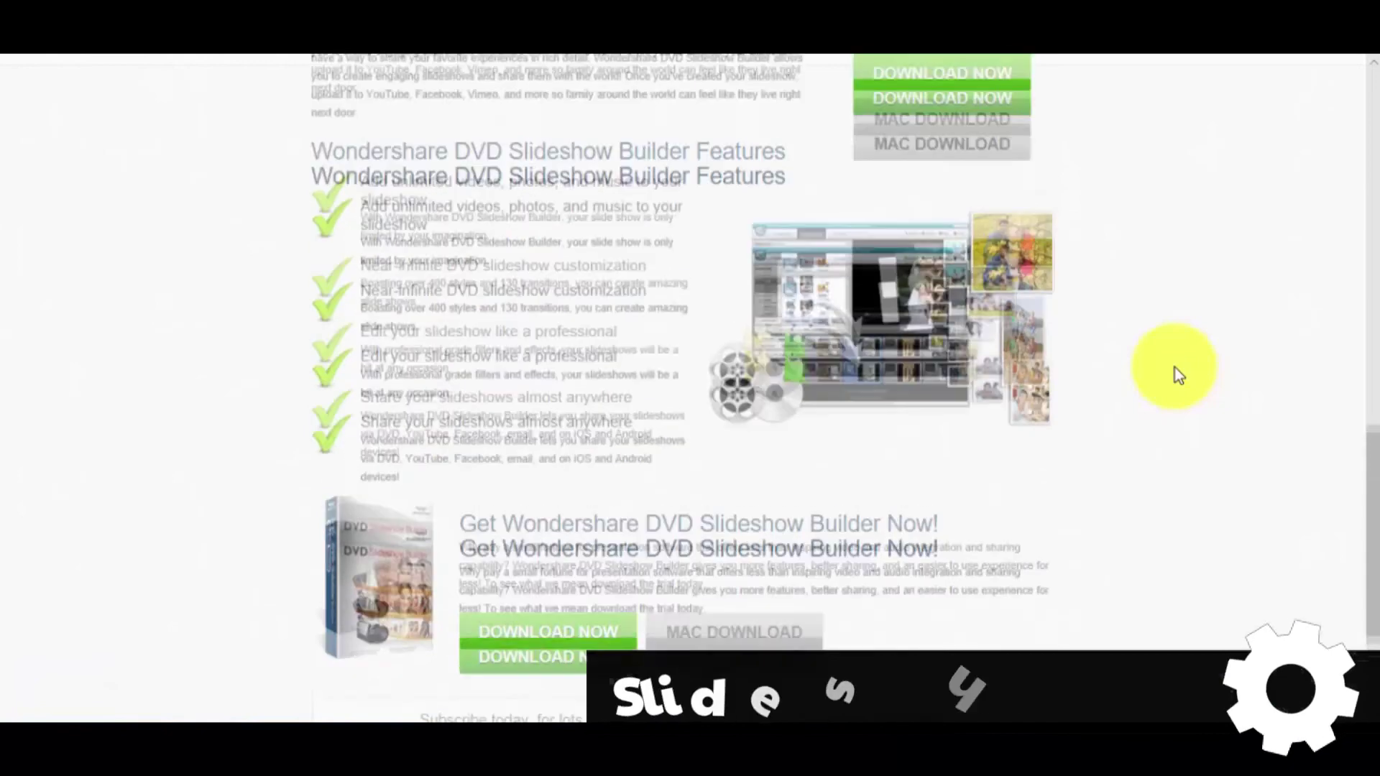
pyautogui.scroll(6, 1174, 368)
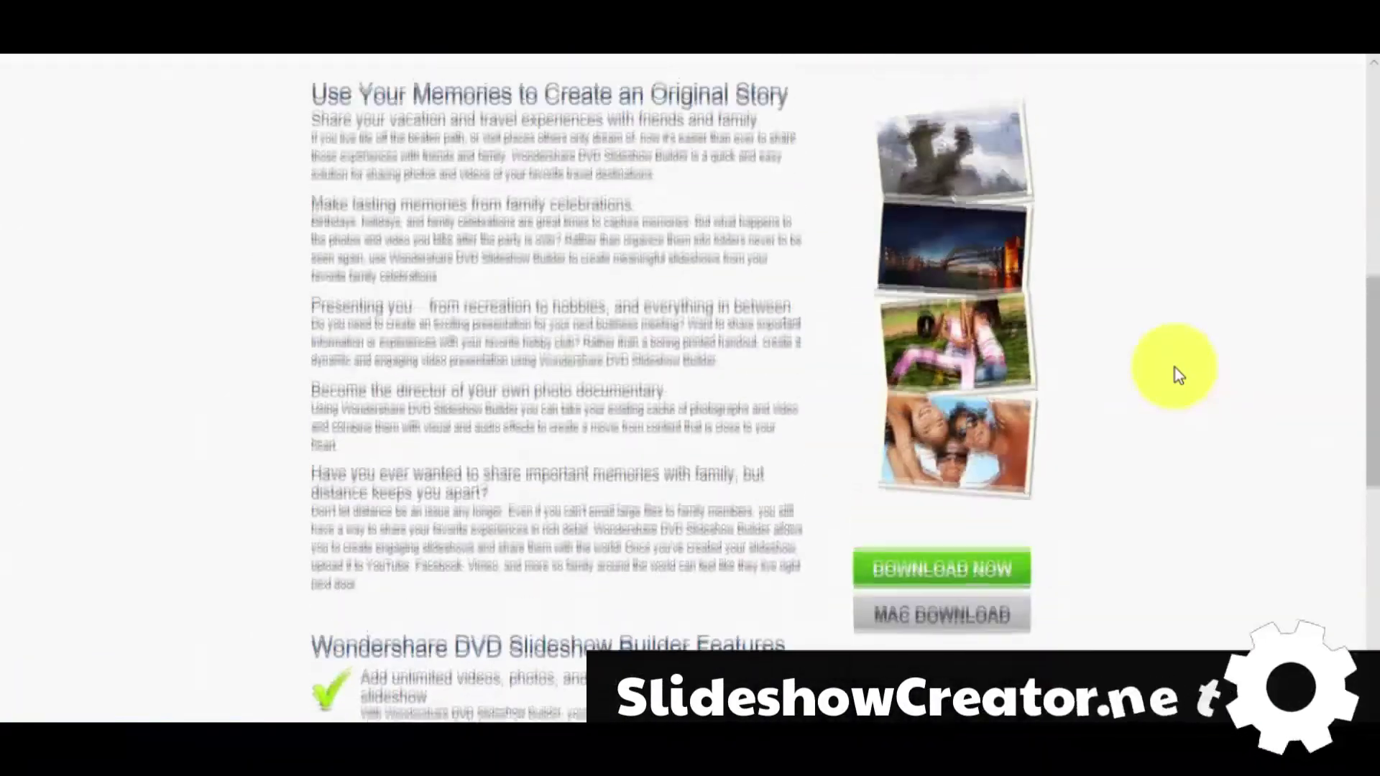